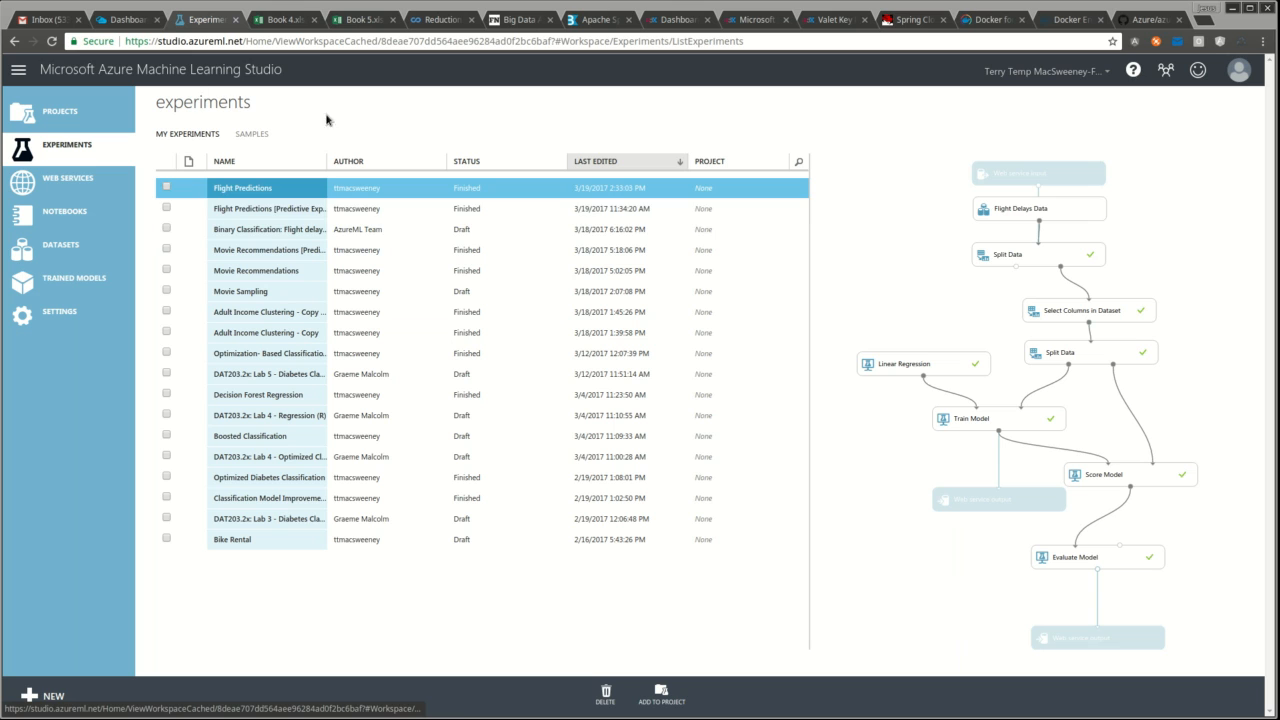
- Open the Flight Predictions experiment, zoom the page to 90%, and scan the pipeline down to Flight Delays Data
left_click(263, 188)
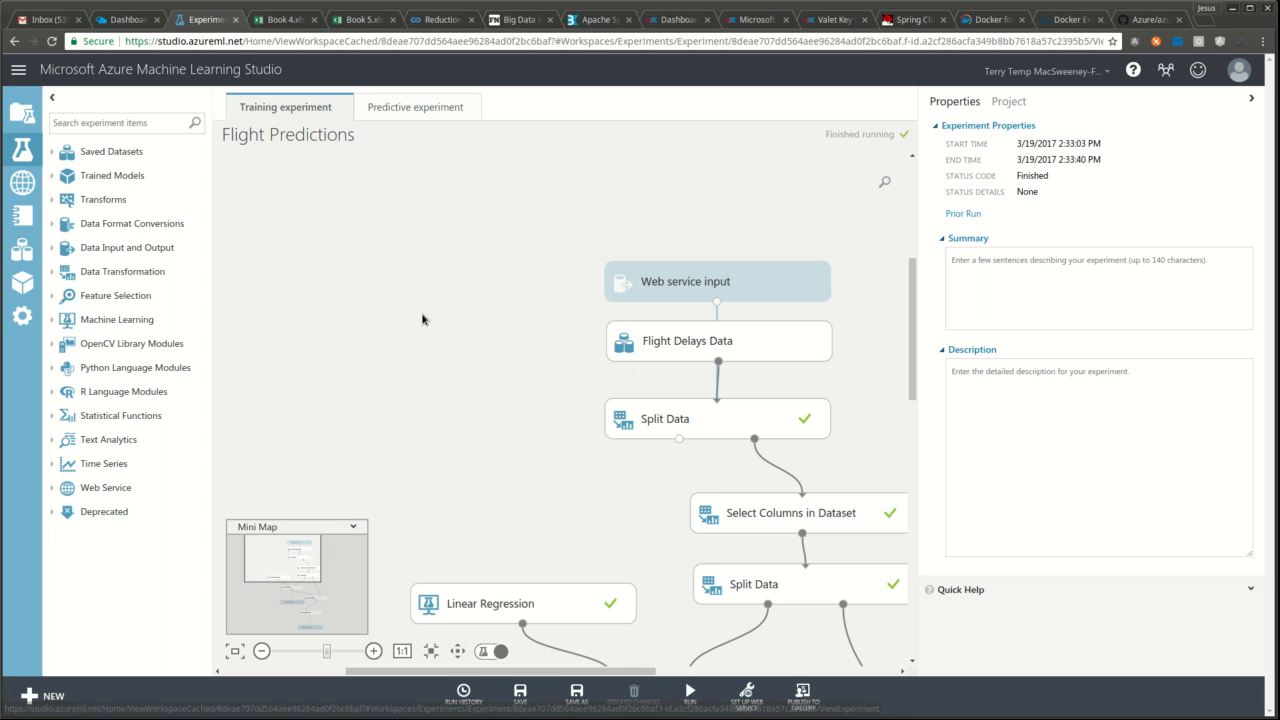
key("ctrl+minus")
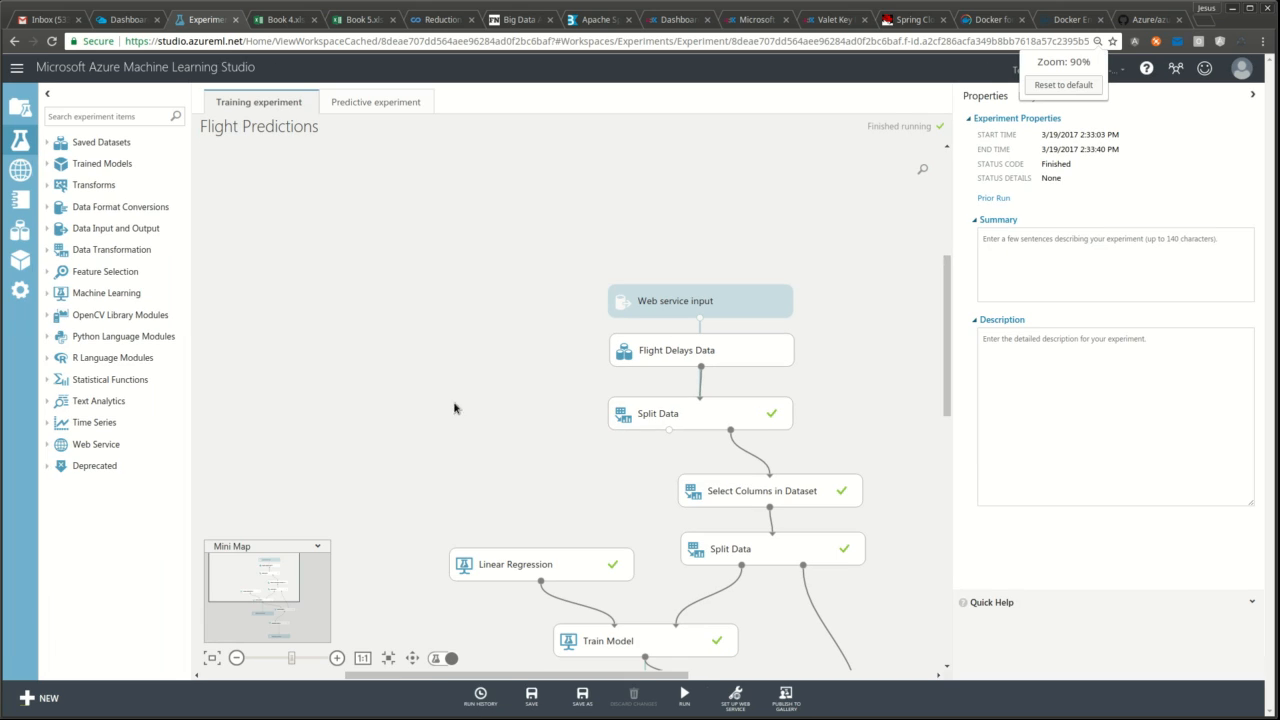
left_click_drag(944, 318, 936, 395)
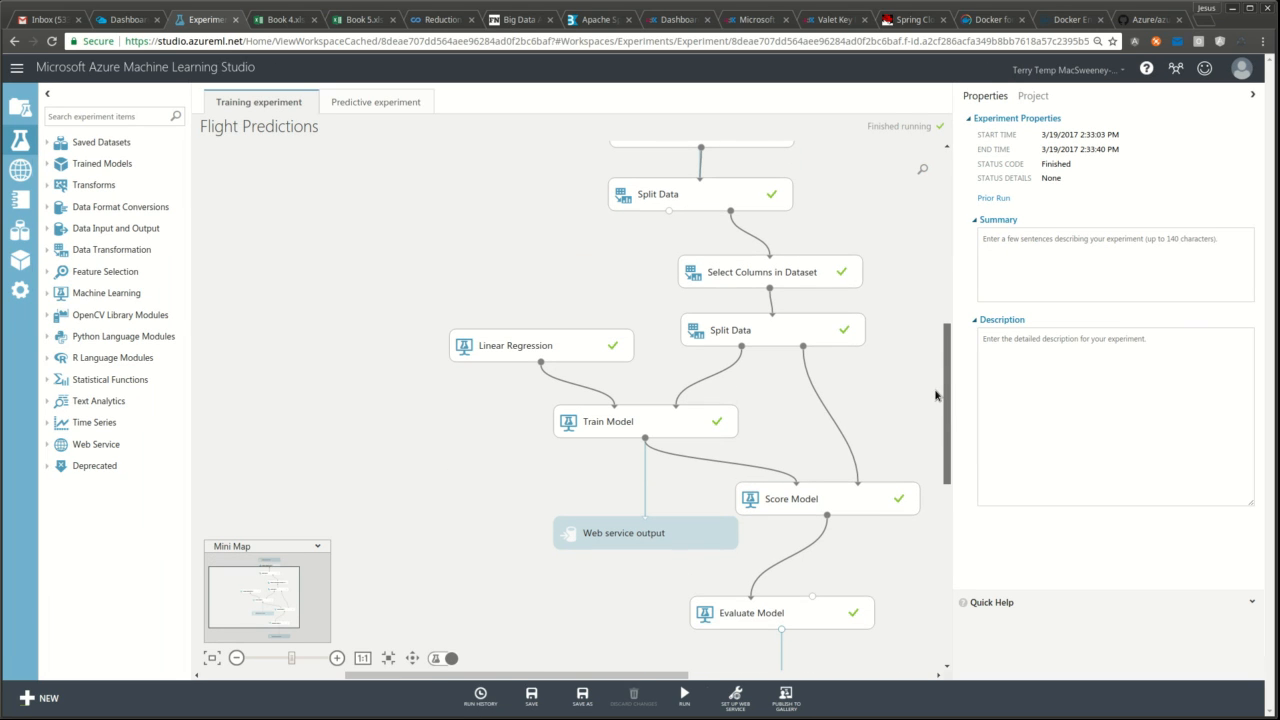
left_click_drag(667, 675, 745, 675)
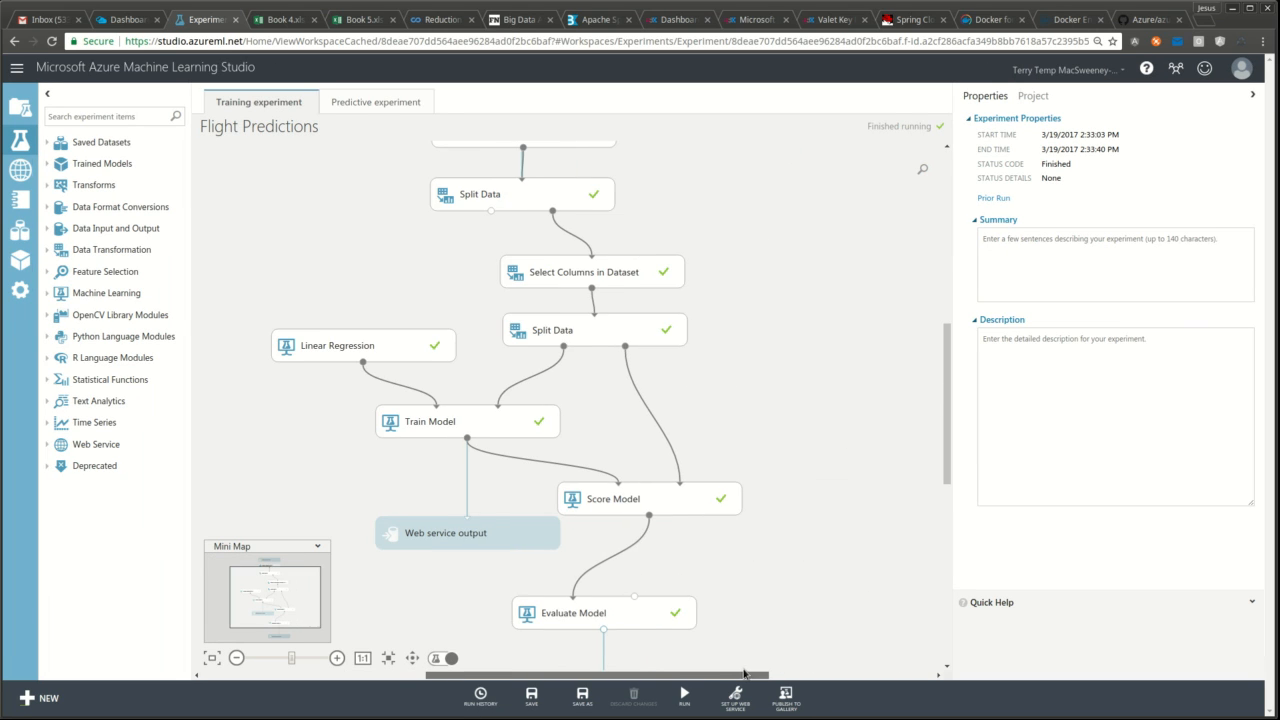
scroll(750, 364, "down", 3)
left_click_drag(945, 389, 946, 331)
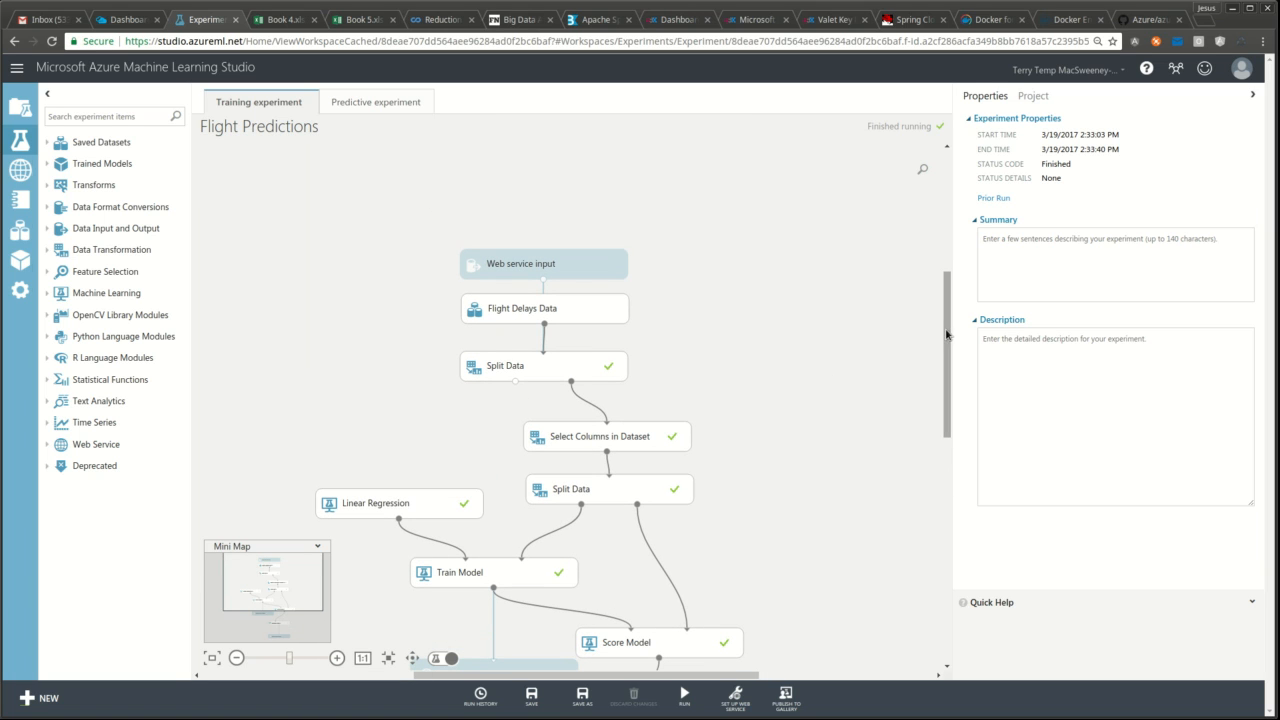
left_click(557, 304)
- Visualize the Flight Delays Data dataset to preview its 2719418 rows and 14 columns
right_click(557, 304)
mouse_move(646, 391)
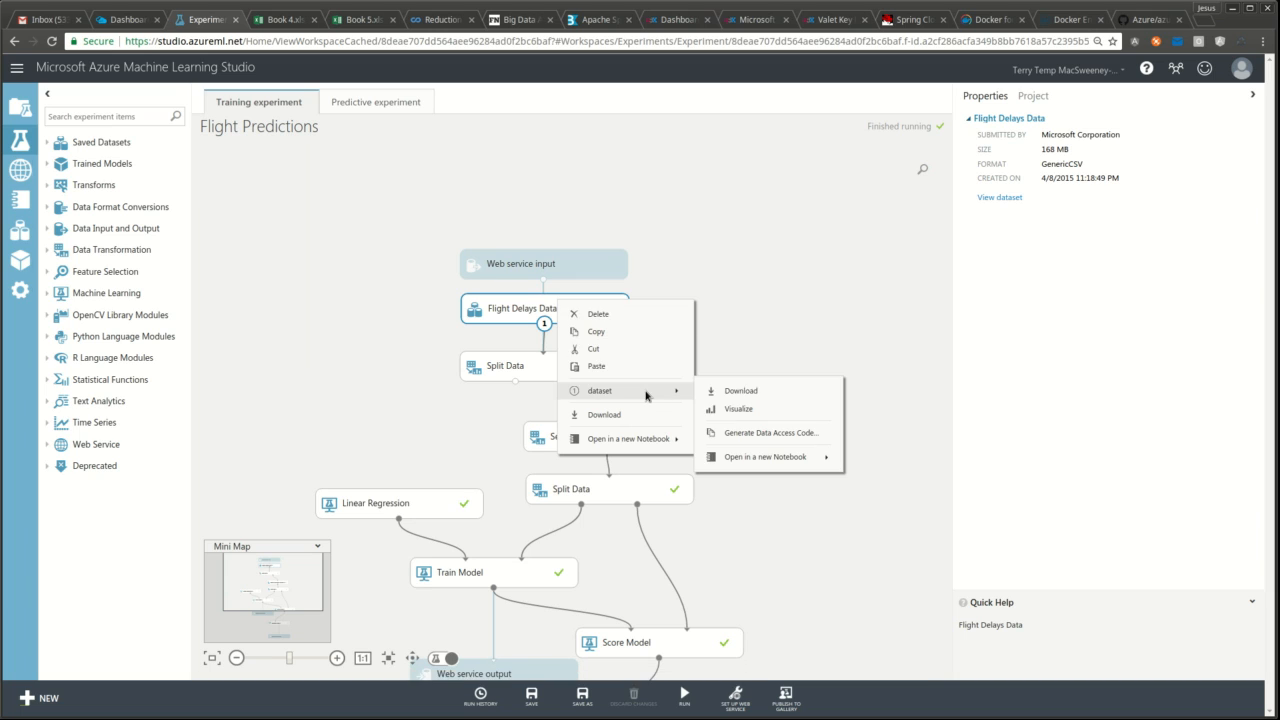
left_click(735, 409)
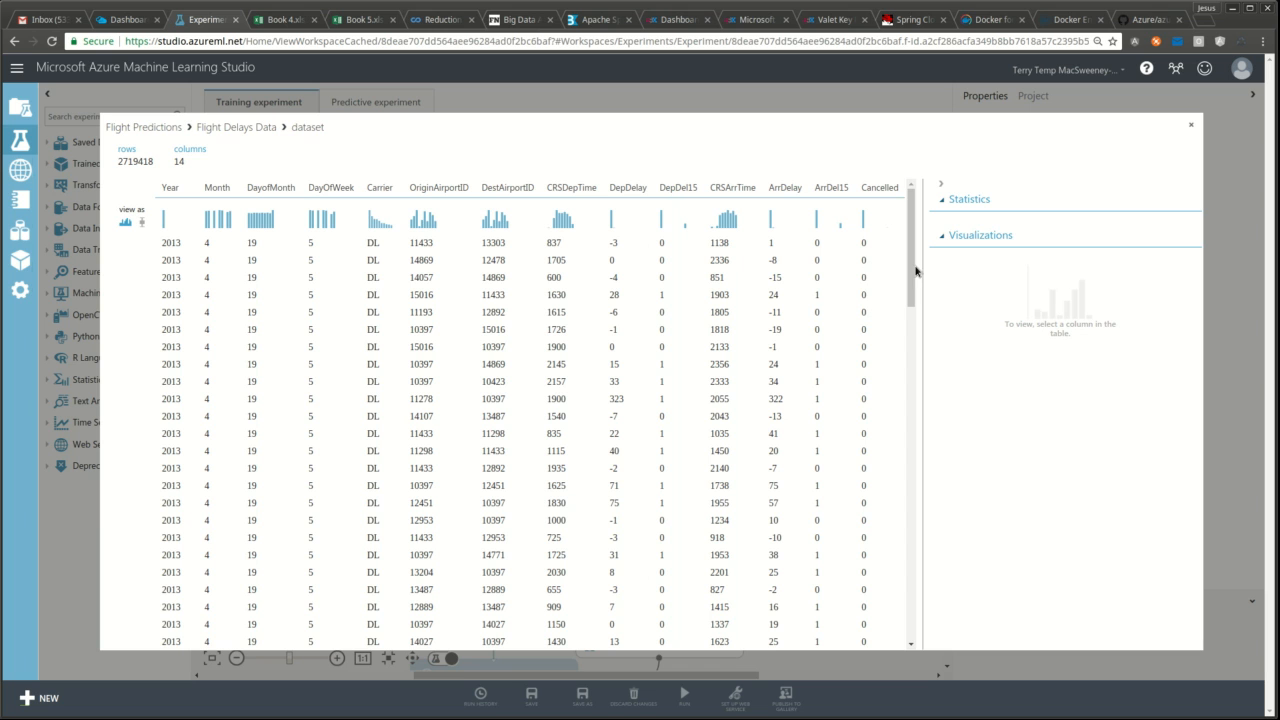
left_click_drag(912, 272, 895, 625)
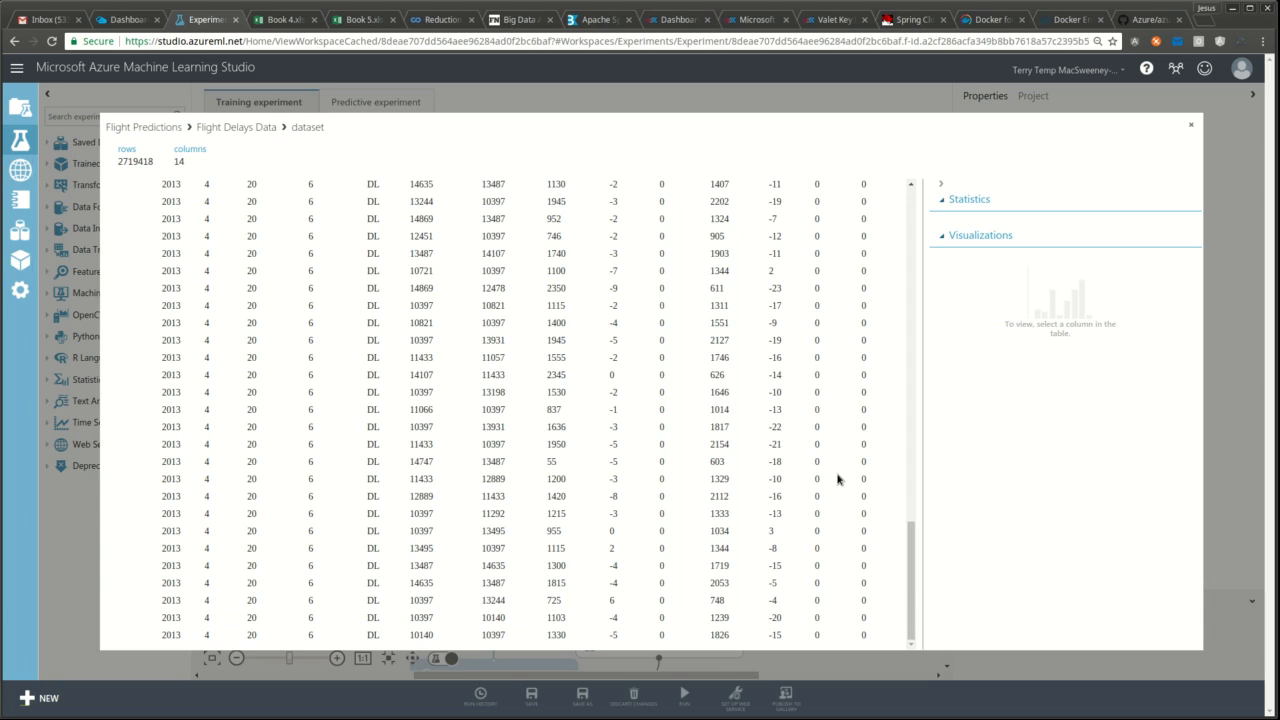
- Scroll through the Flight Delays Data table, then close the preview
left_click_drag(908, 563, 929, 207)
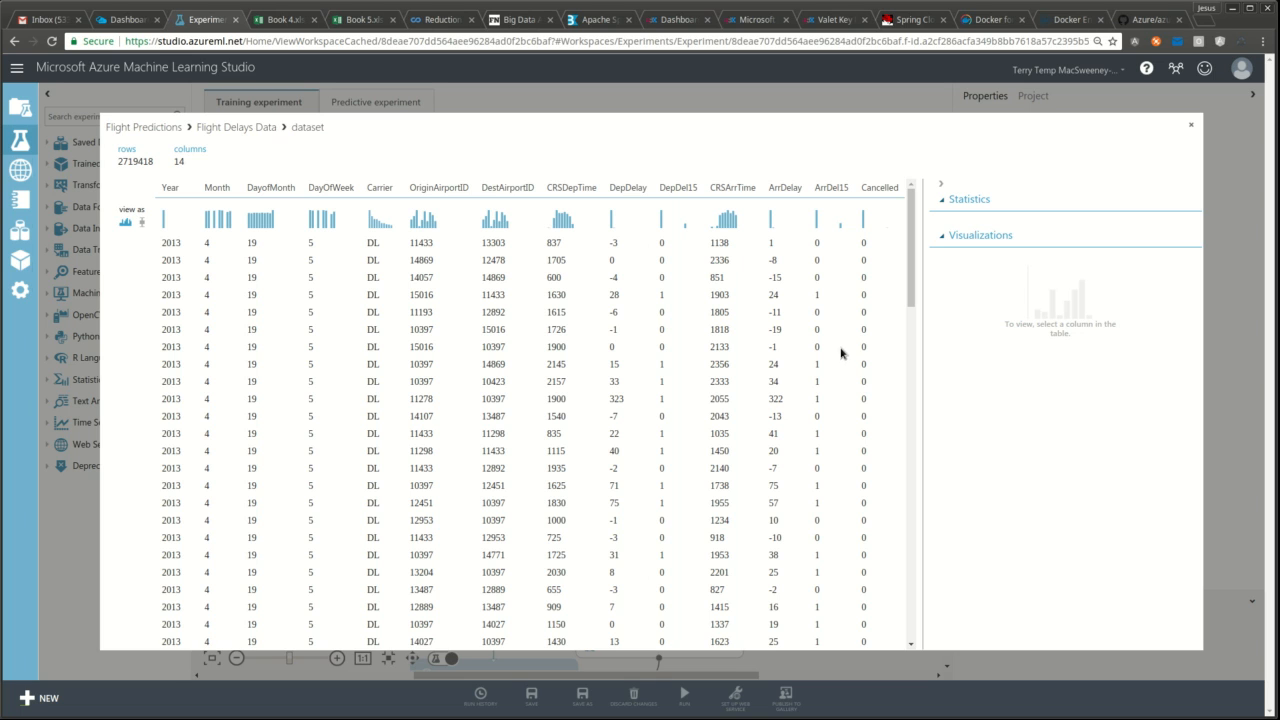
left_click(1193, 126)
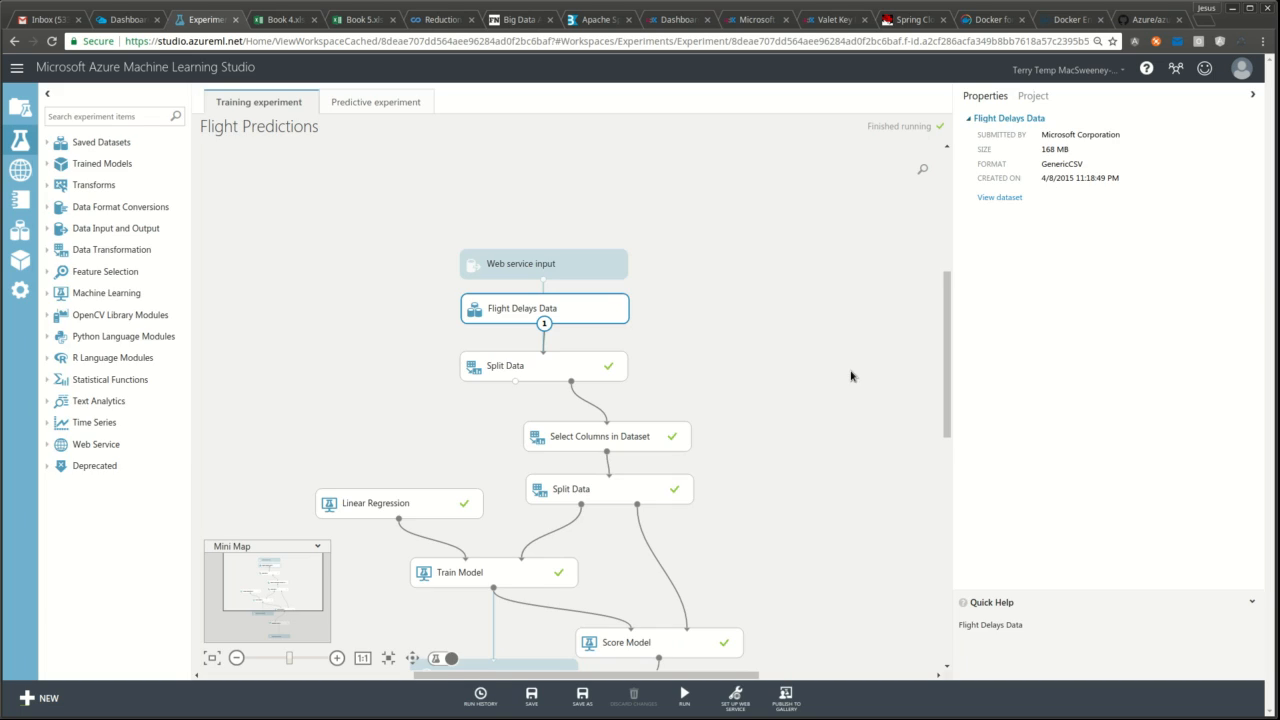
- Inspect the first Split Data step's Cancelled relational expression, then select Select Columns in Dataset
left_click_drag(946, 312, 945, 355)
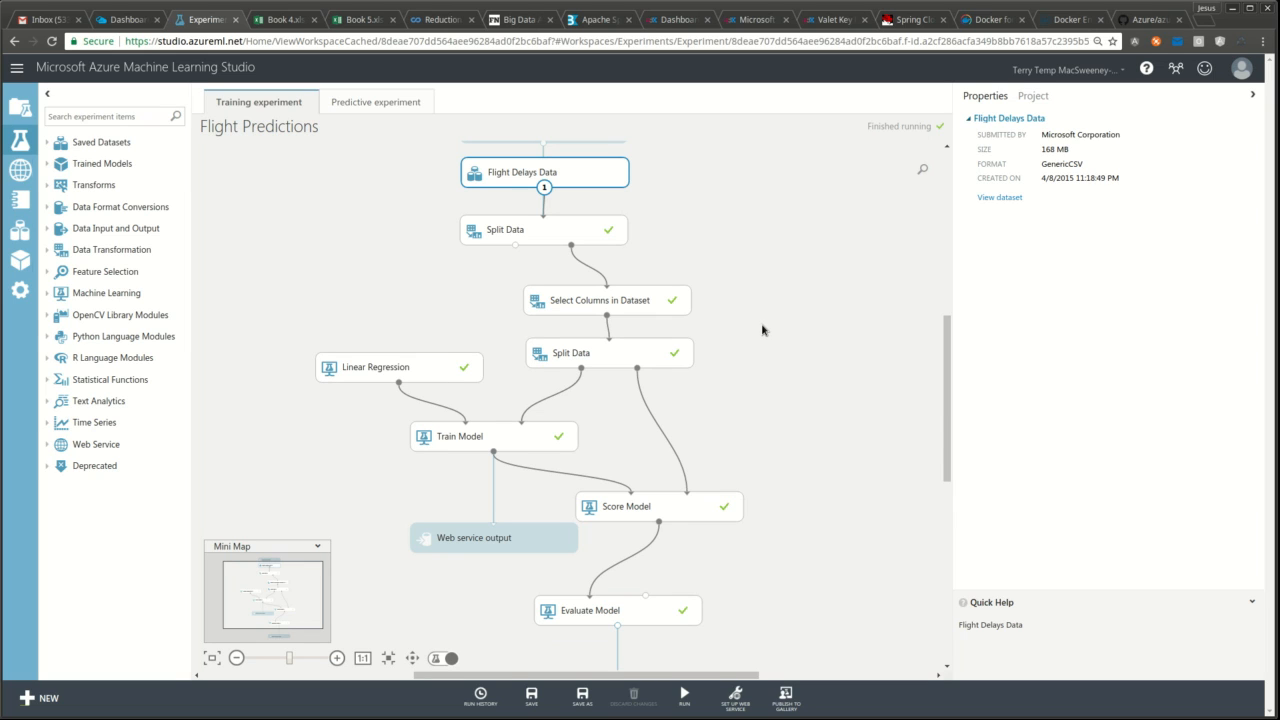
left_click(557, 238)
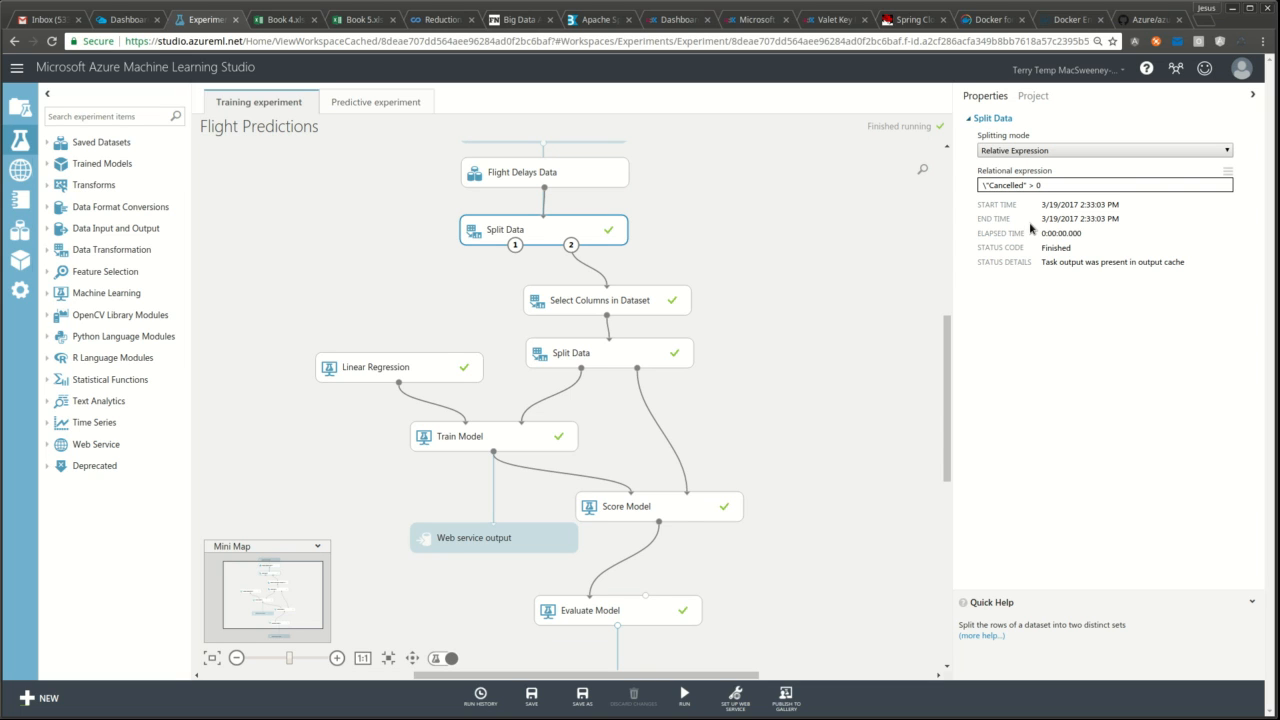
left_click(1055, 185)
left_click(636, 301)
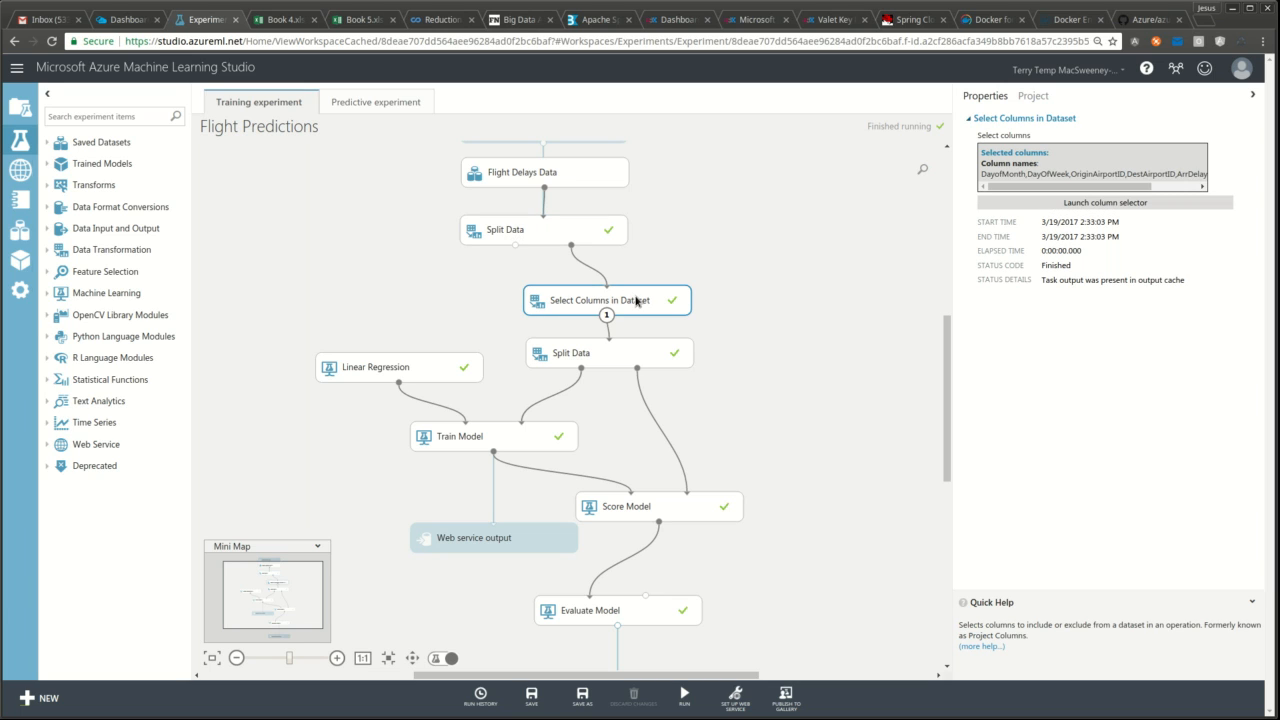
- Review the seven kept columns, including DepDelay and Carrier, and confirm them unchanged
left_click(1081, 203)
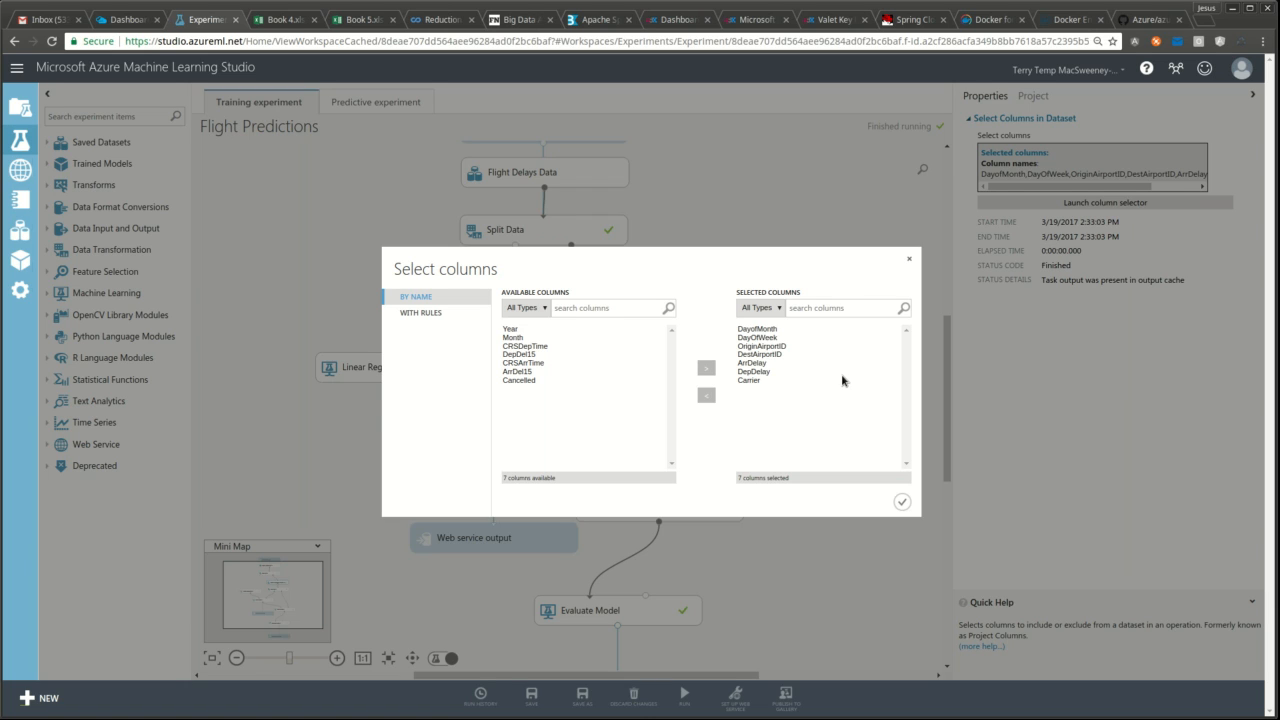
left_click(903, 502)
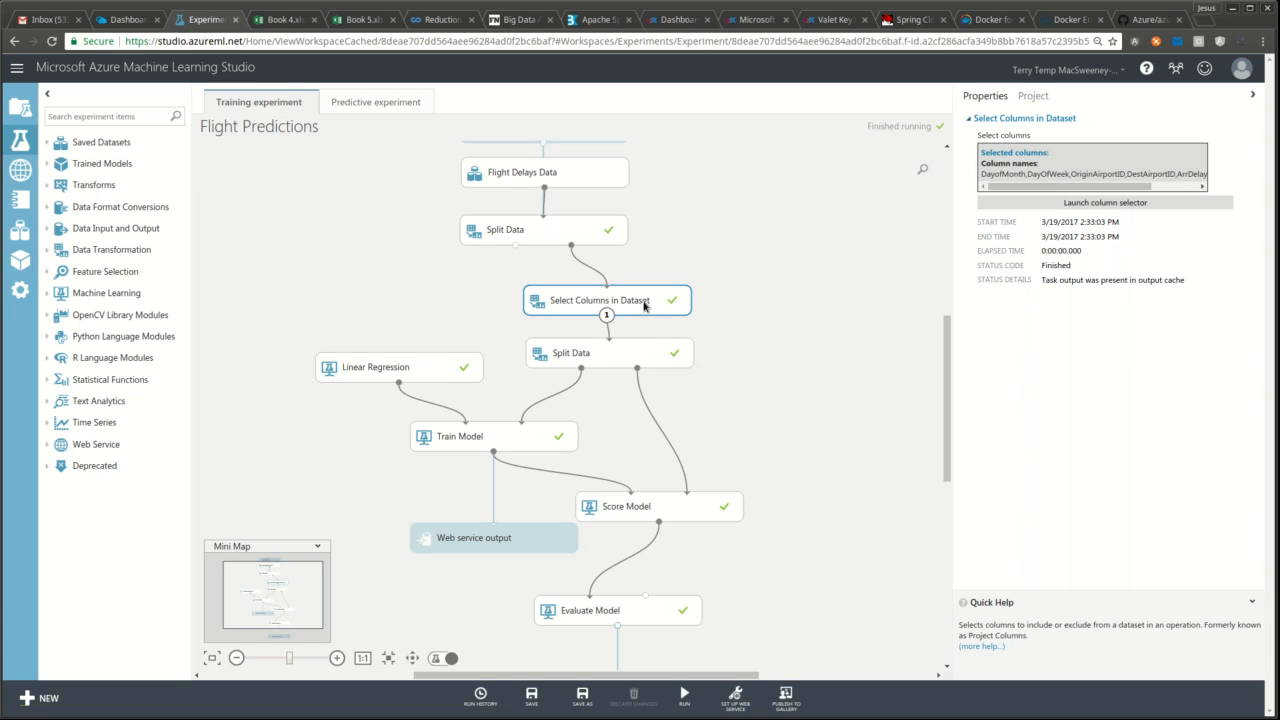
- Inspect the second Split Data step: Split Rows, 0.80 training fraction, seed 56783
left_click(655, 354)
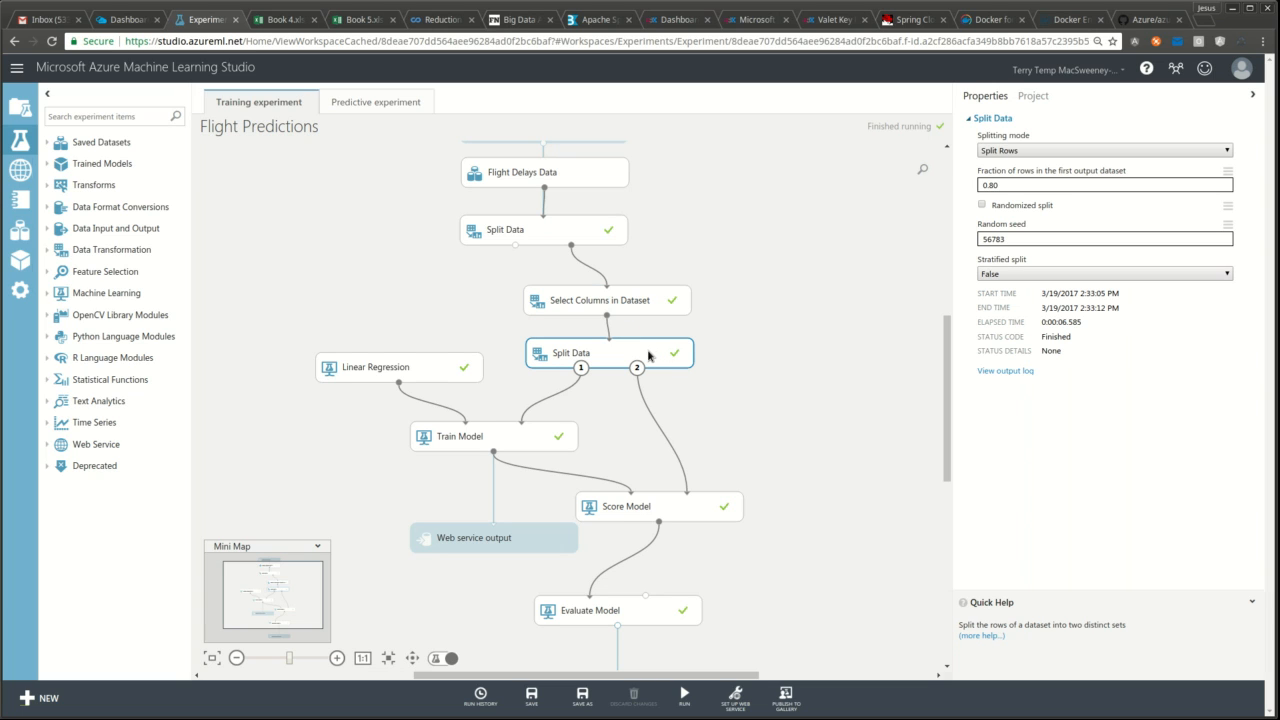
left_click(1043, 188)
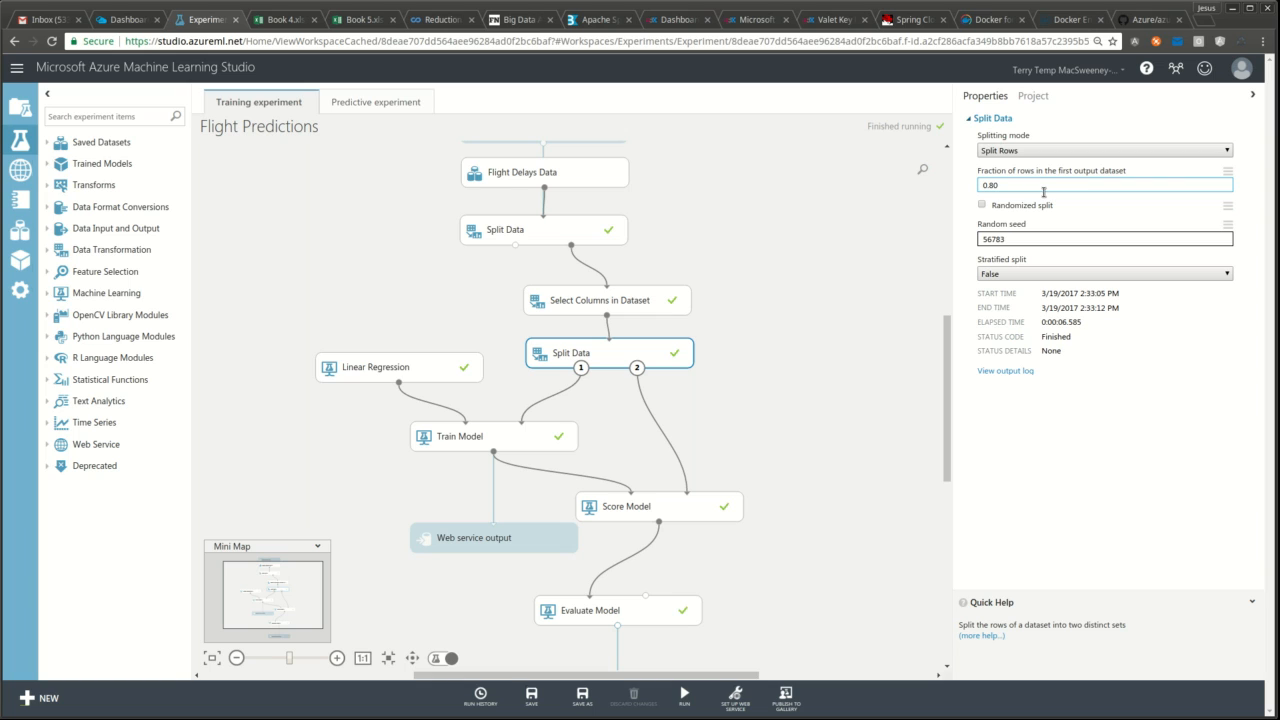
left_click_drag(1012, 187, 974, 184)
left_click(1022, 186)
- Review Linear Regression's 0.001 L2 regularization weight and 9999 seed, then select Train Model
left_click(443, 371)
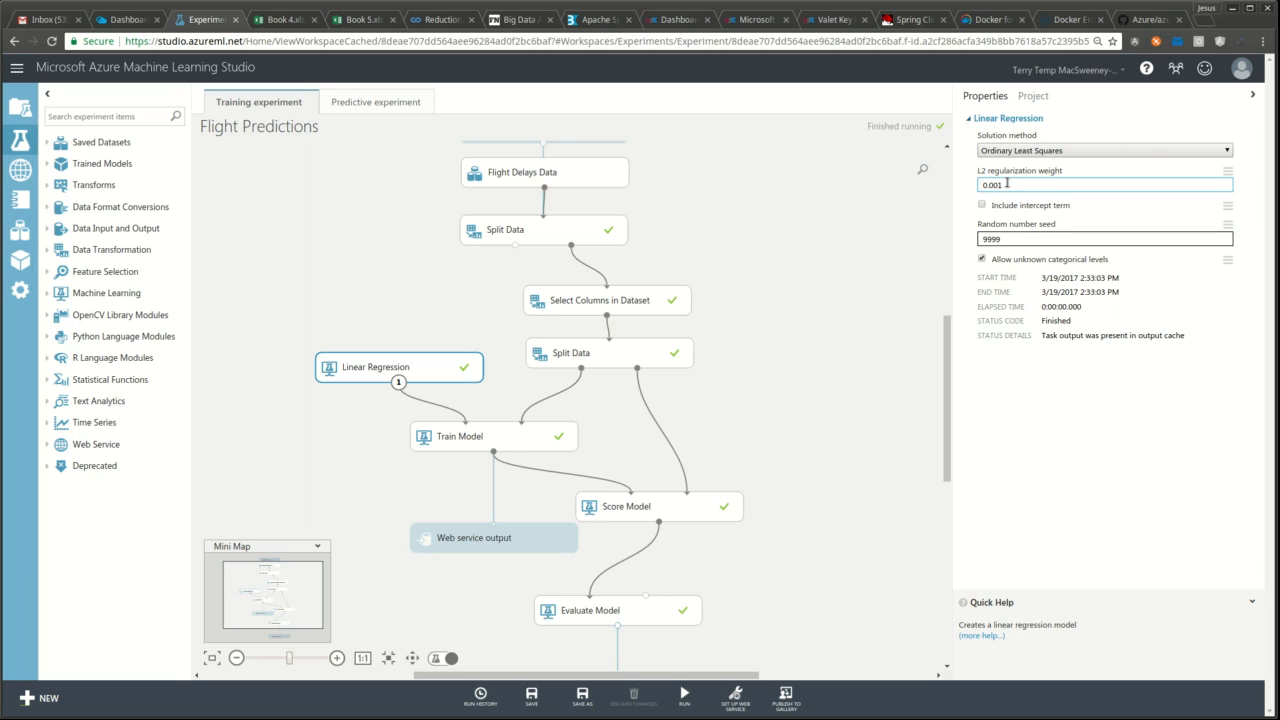
left_click_drag(1007, 183, 980, 185)
left_click(1135, 217)
left_click(1030, 245)
left_click_drag(1030, 245, 983, 240)
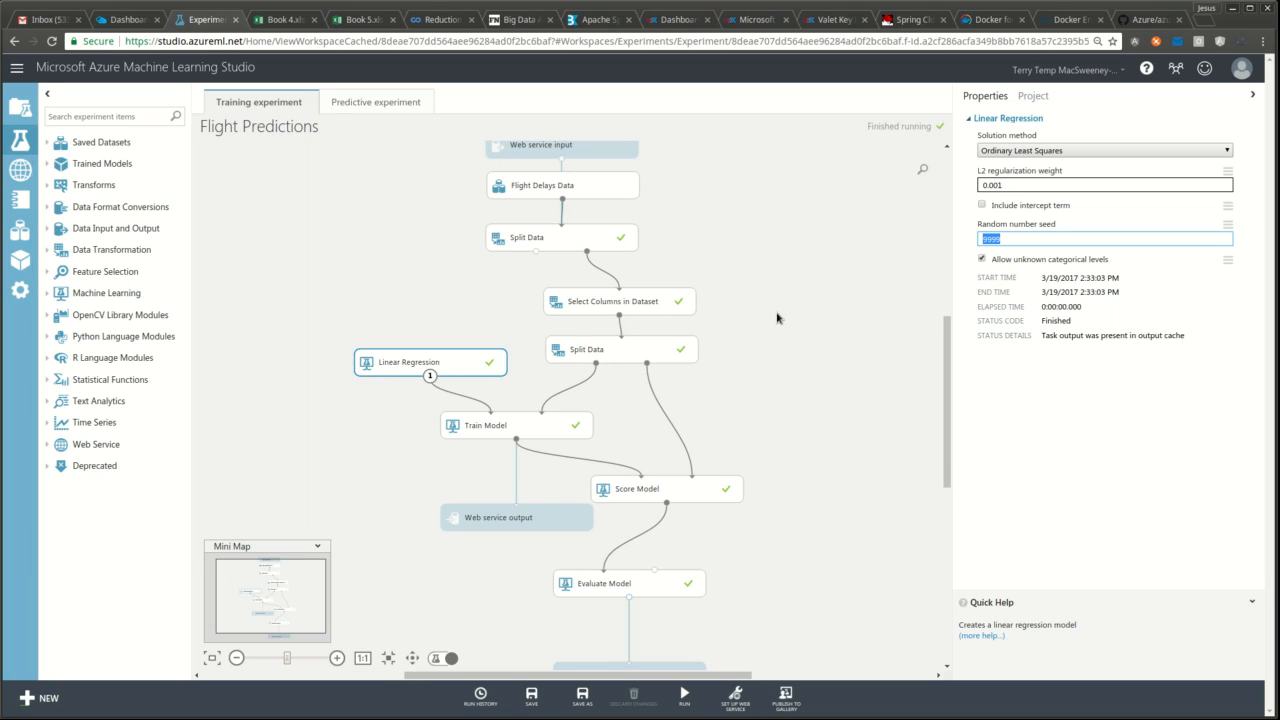
scroll(937, 386, "down", 3)
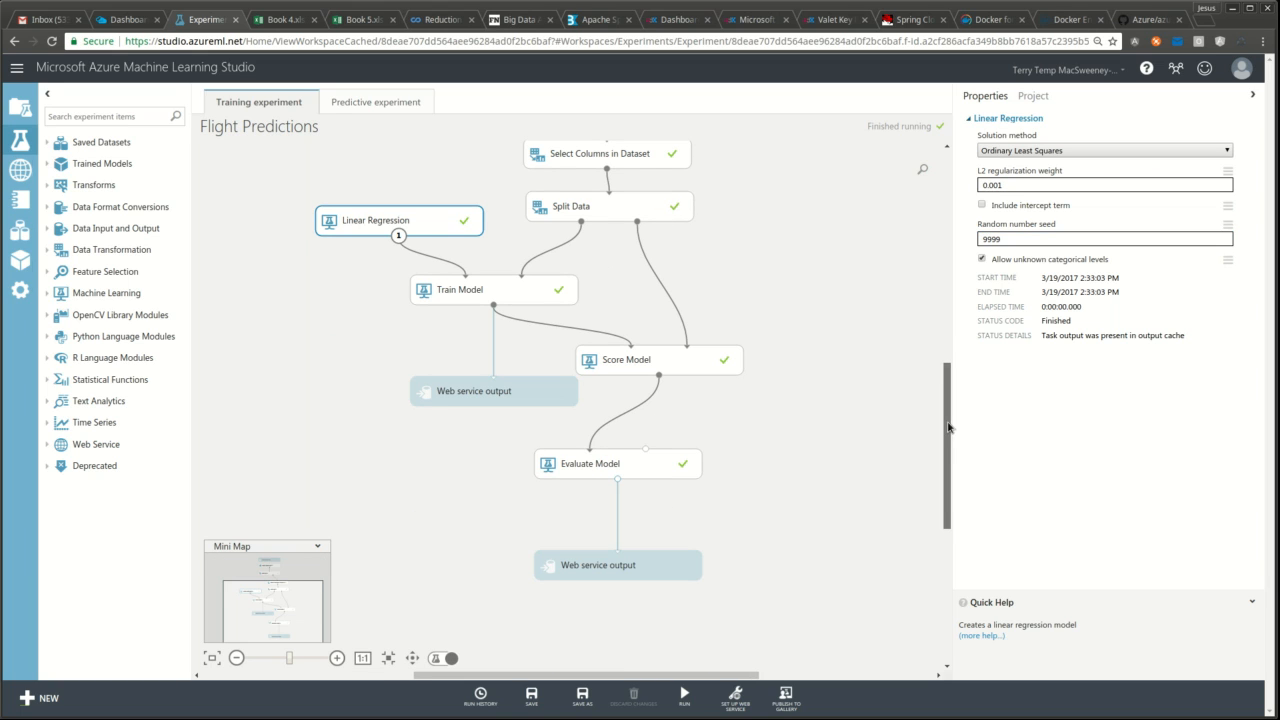
left_click(548, 289)
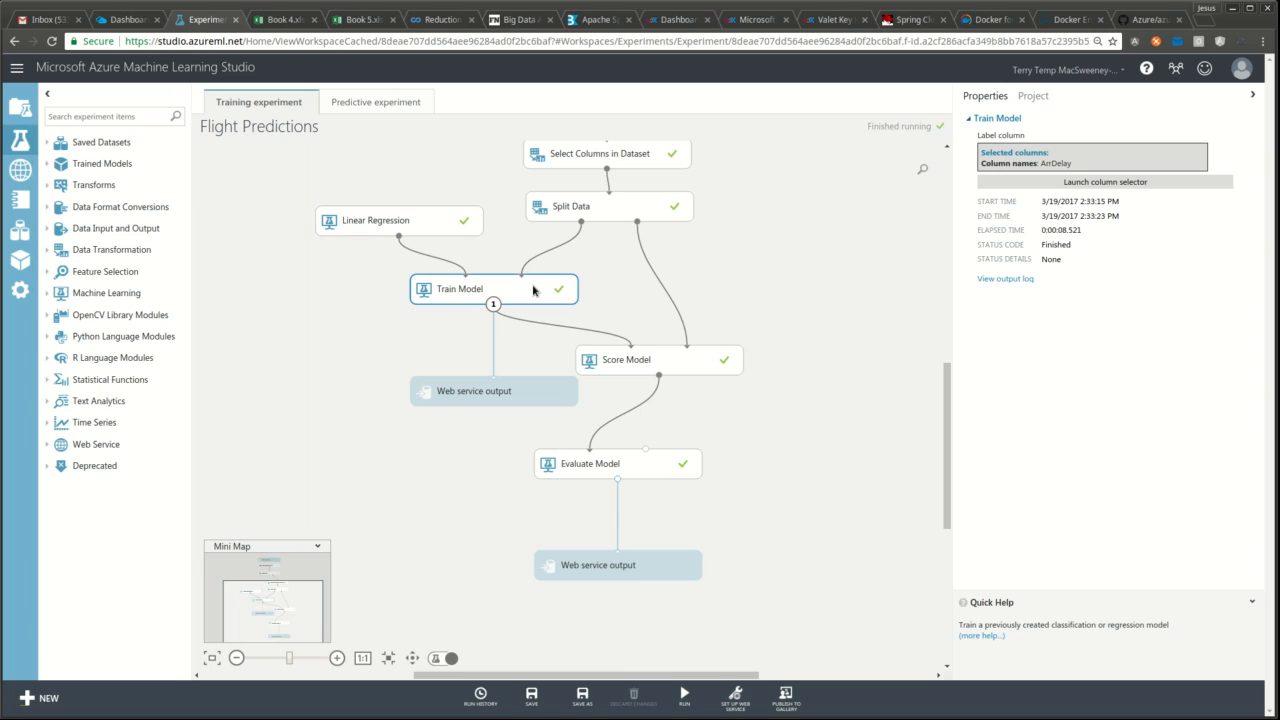
- Confirm ArrDelay as Train Model's label column, then select Score Model
left_click(1101, 184)
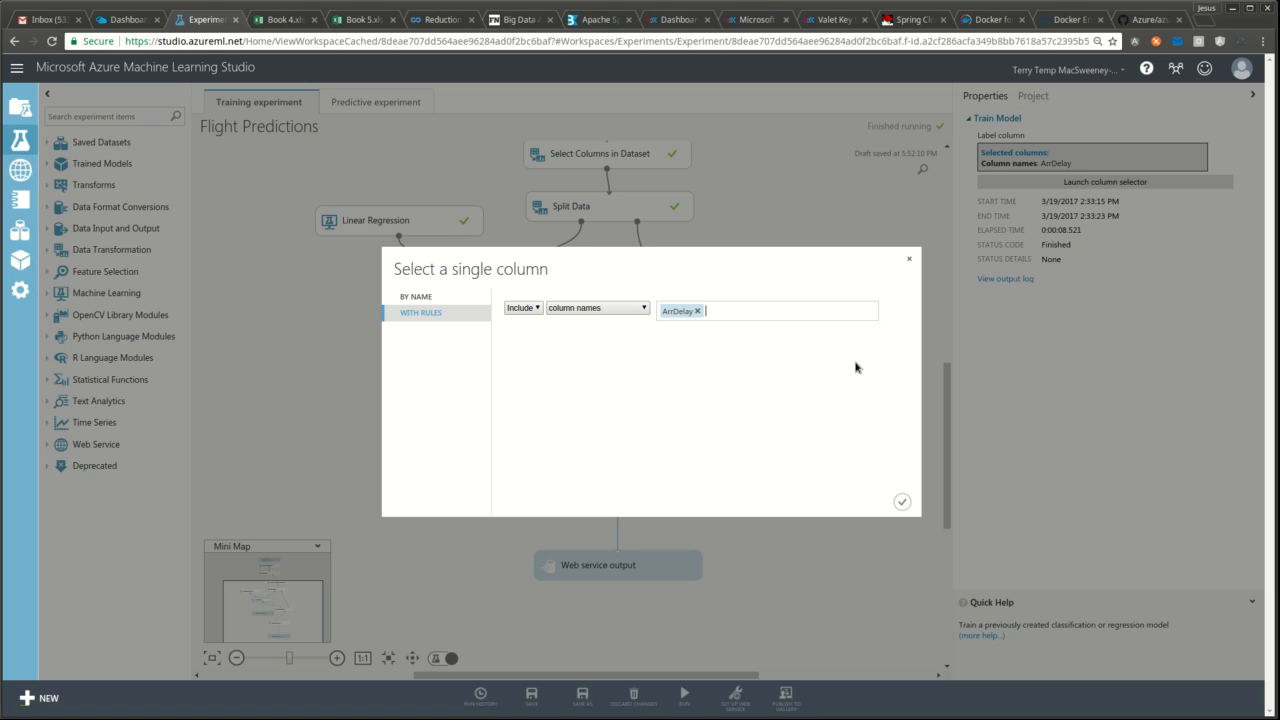
left_click(902, 501)
left_click(701, 370)
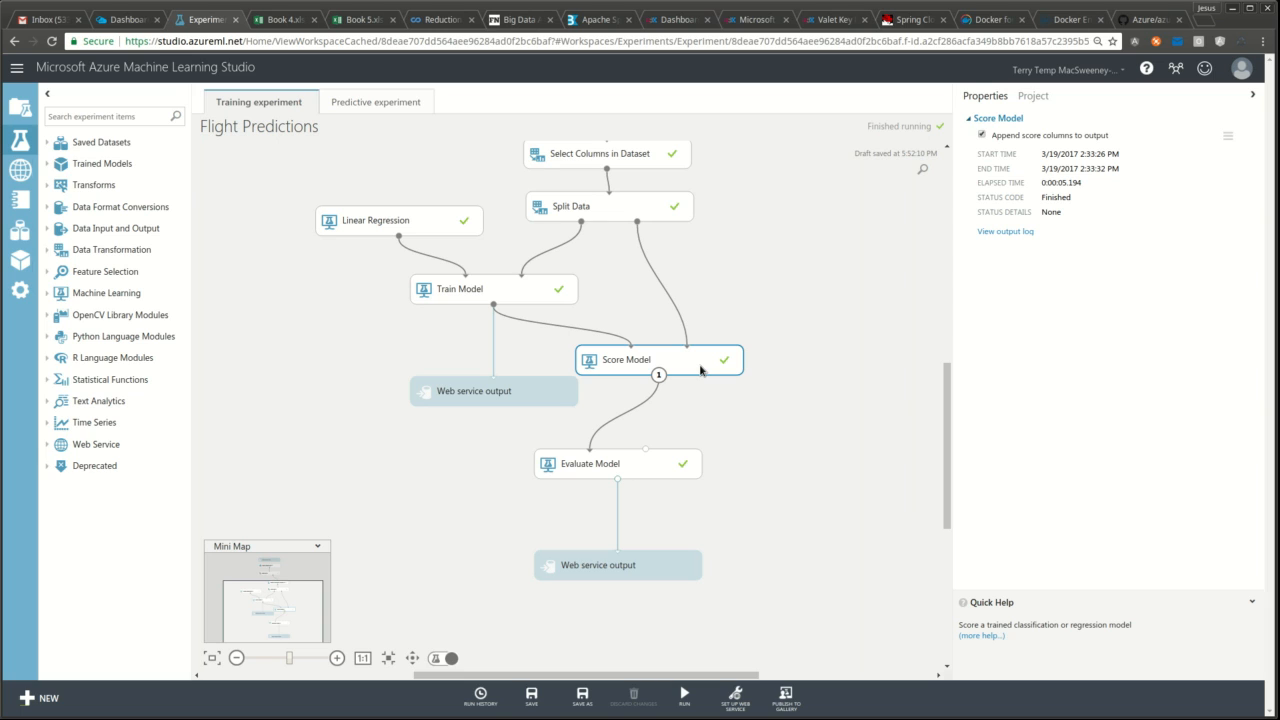
- Visualize Score Model's scored dataset and view the Scored Labels statistics and histogram
right_click(700, 370)
mouse_move(757, 462)
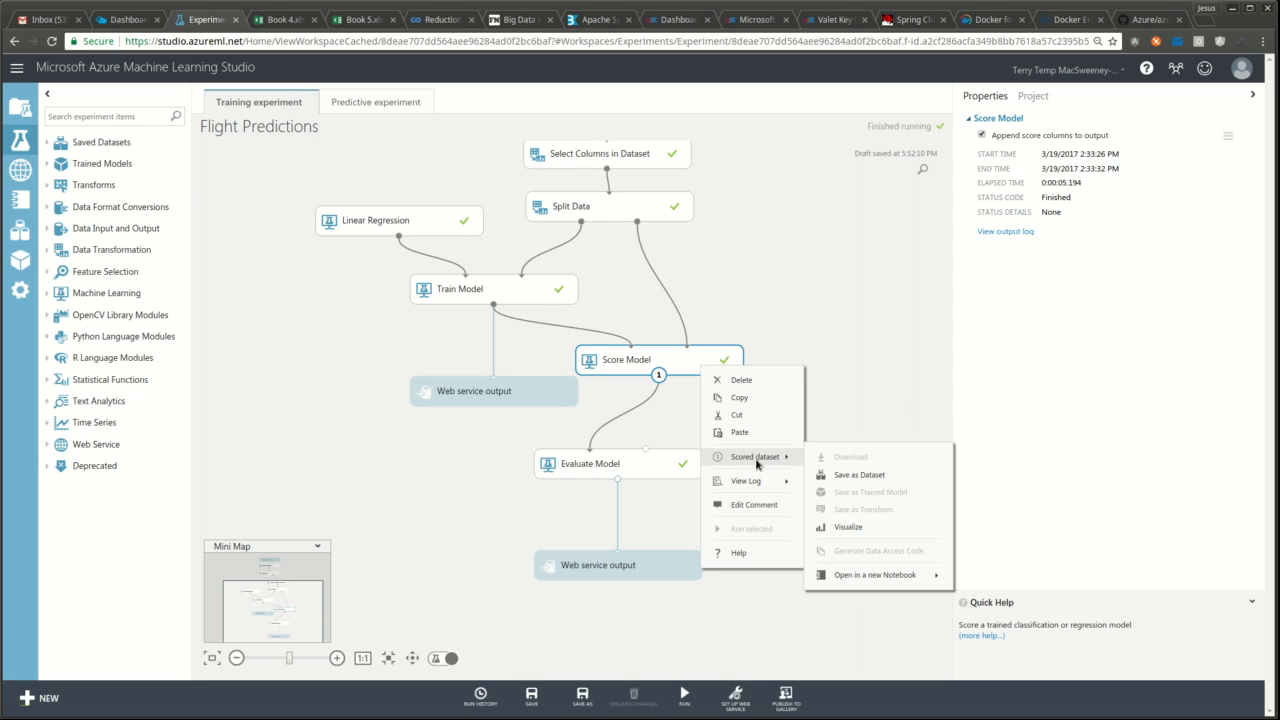
left_click(850, 528)
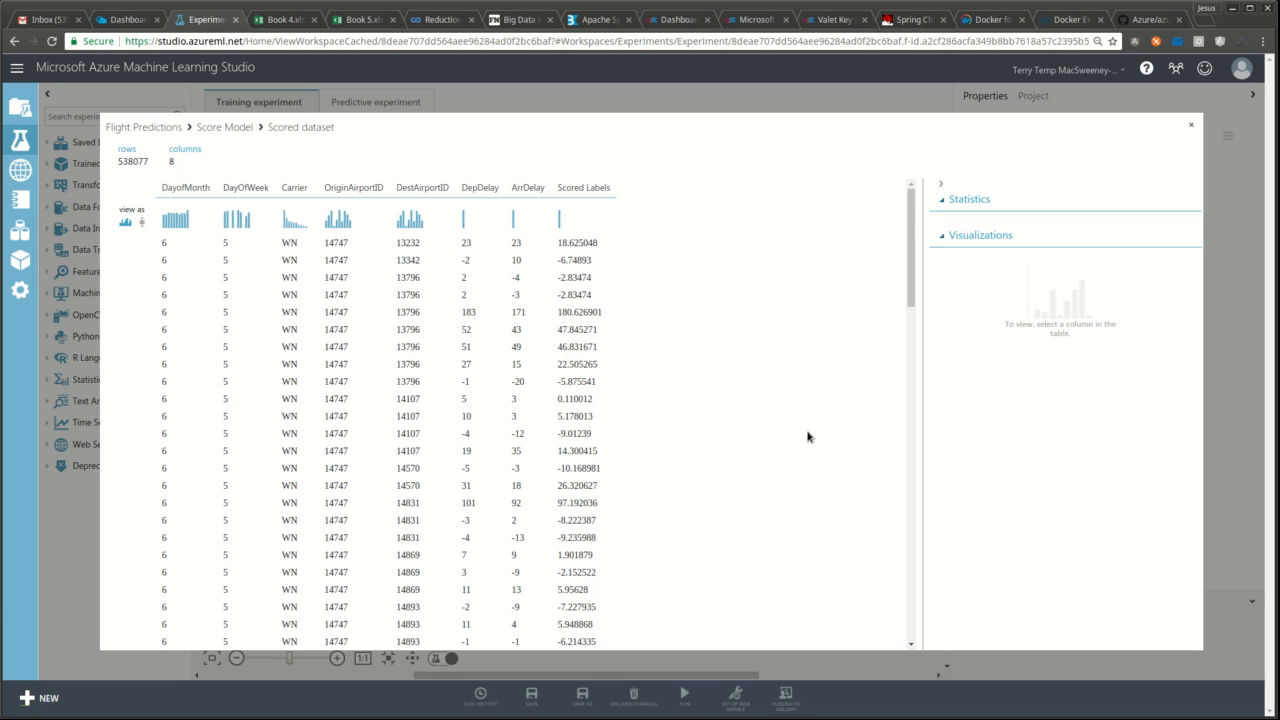
left_click_drag(559, 190, 623, 187)
left_click(624, 206)
left_click_drag(559, 242, 604, 316)
left_click(608, 316)
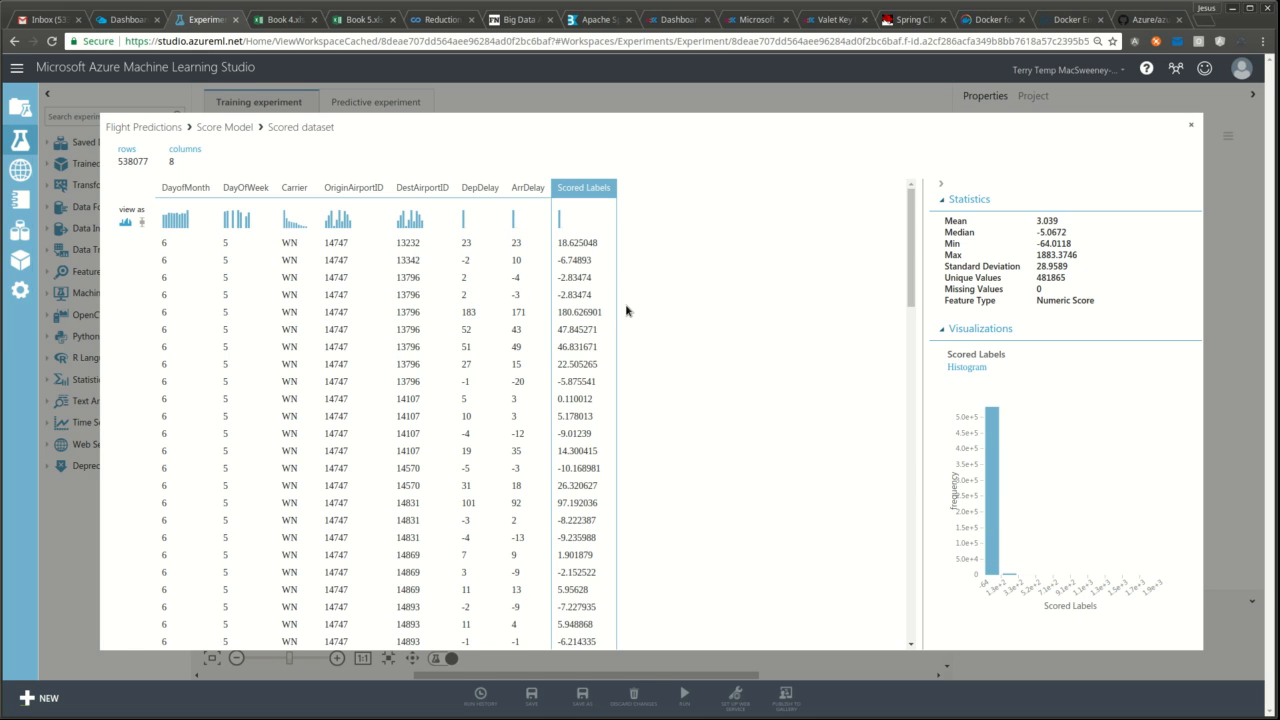
scroll(636, 404, "down", 3)
scroll(632, 408, "up", 3)
- Close the scored preview and visualize Evaluate Model's metrics, noting the 0.858836 coefficient of determination
left_click(1193, 126)
left_click(654, 471)
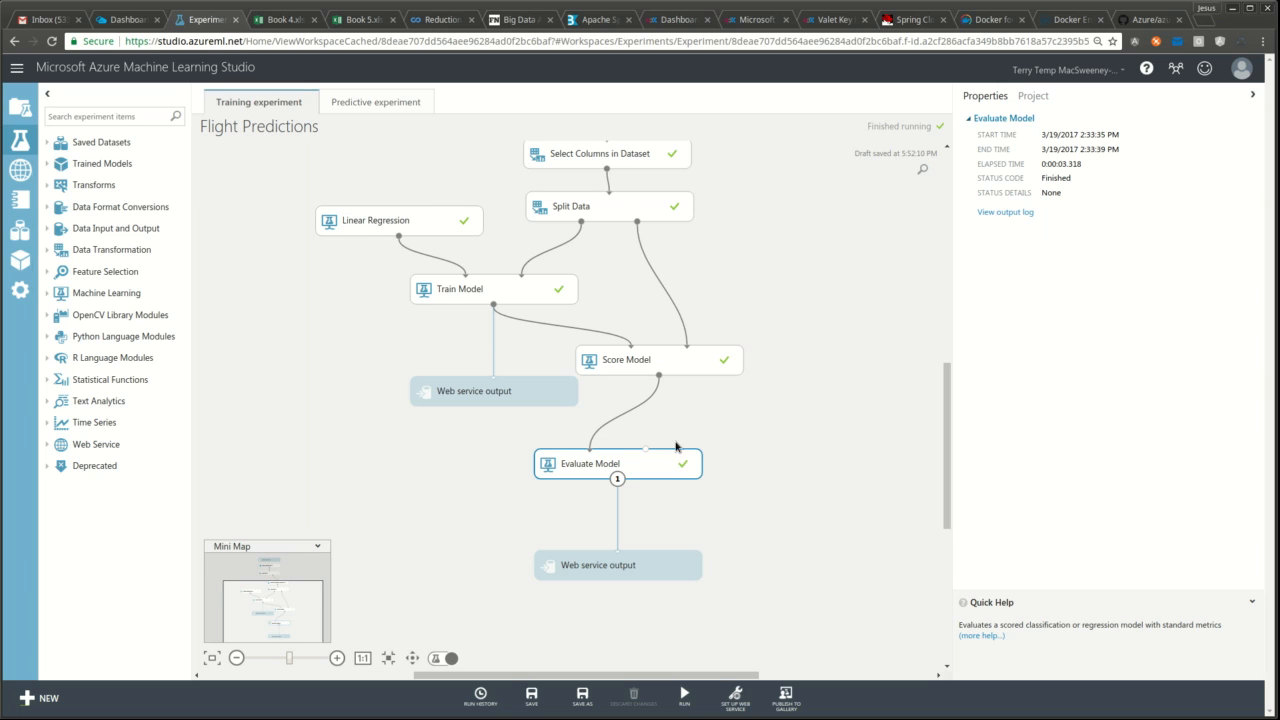
right_click(668, 463)
mouse_move(735, 556)
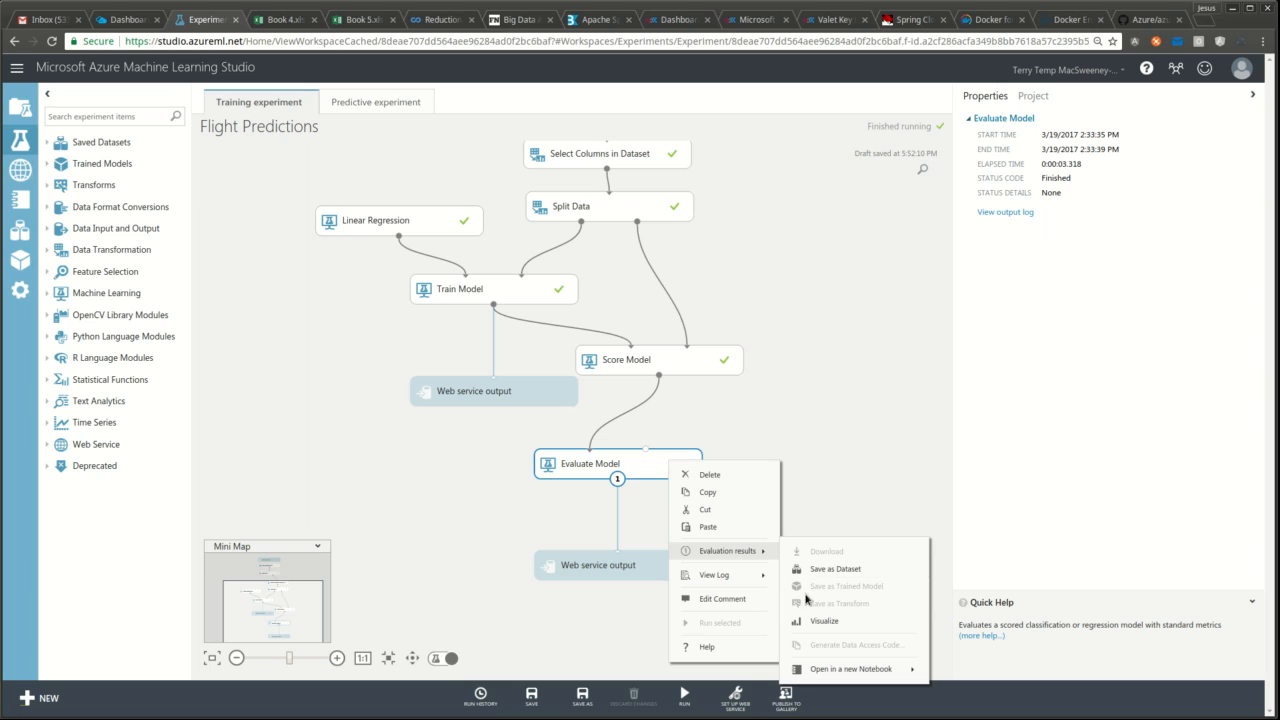
left_click(822, 621)
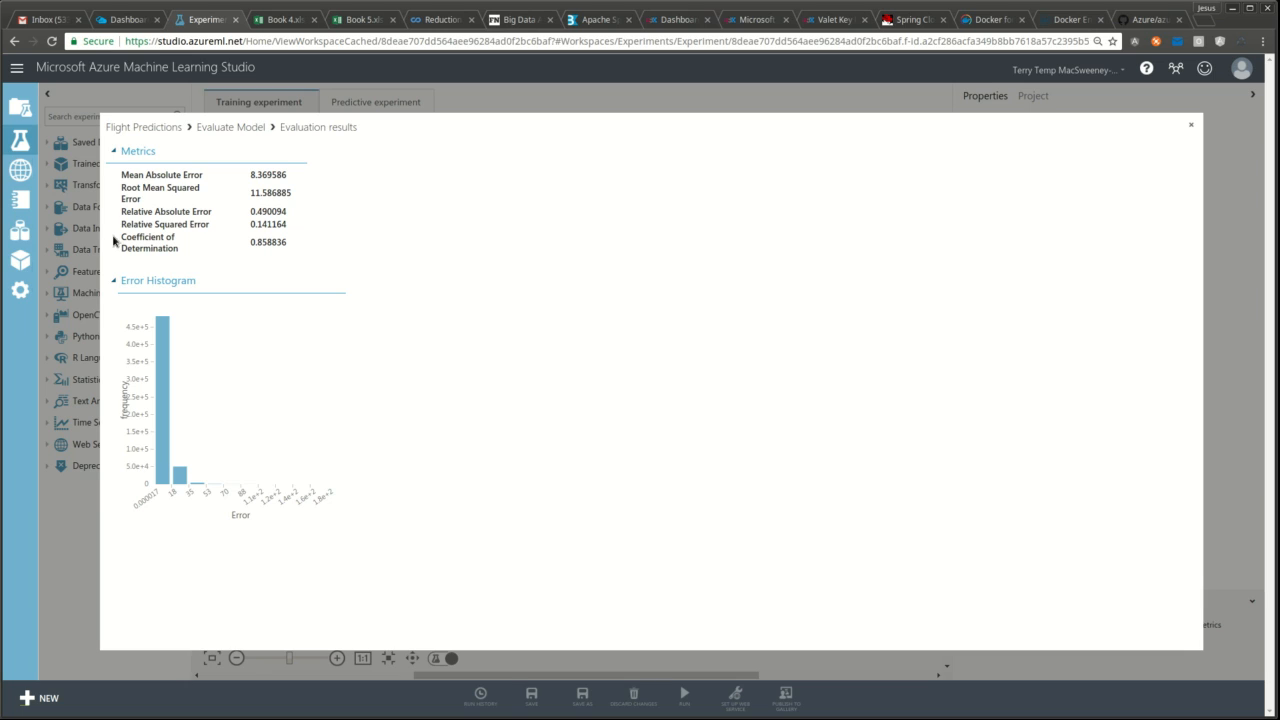
left_click_drag(123, 236, 214, 246)
left_click(196, 258)
- Close the evaluation results and switch to the Flight Predictions predictive experiment via Set Up Web Service
left_click(1191, 128)
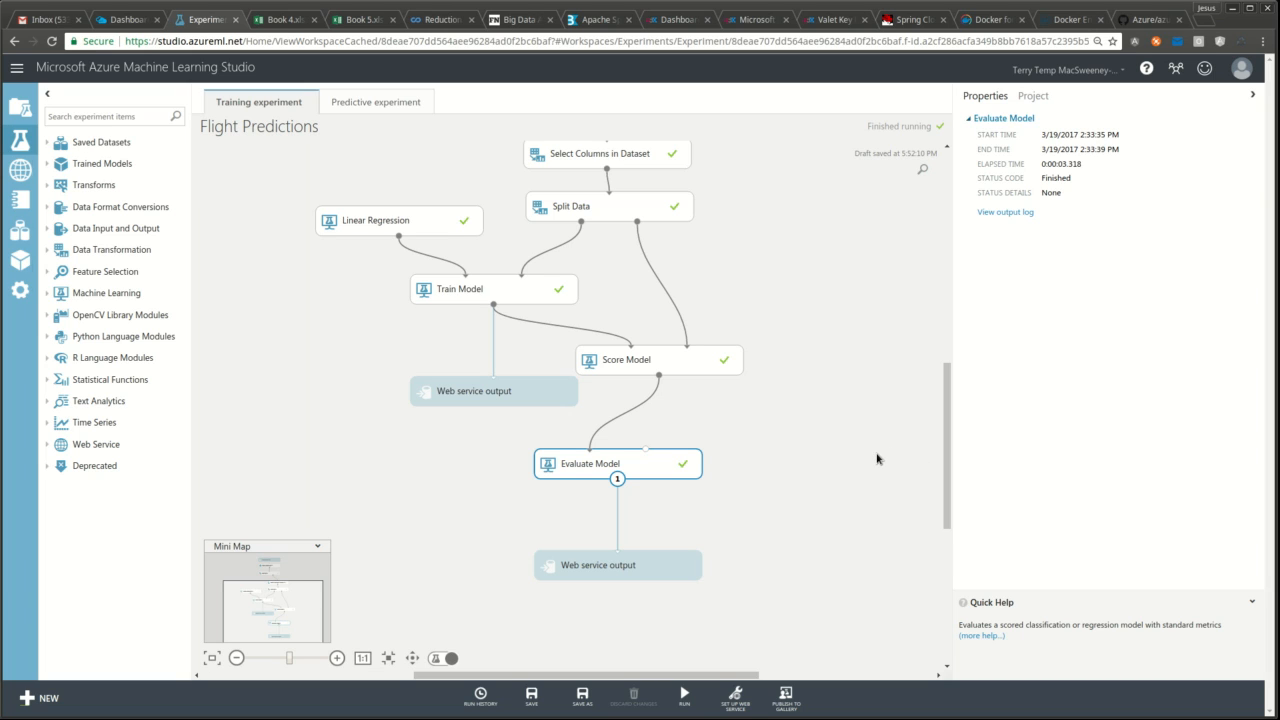
left_click(728, 701)
mouse_move(737, 695)
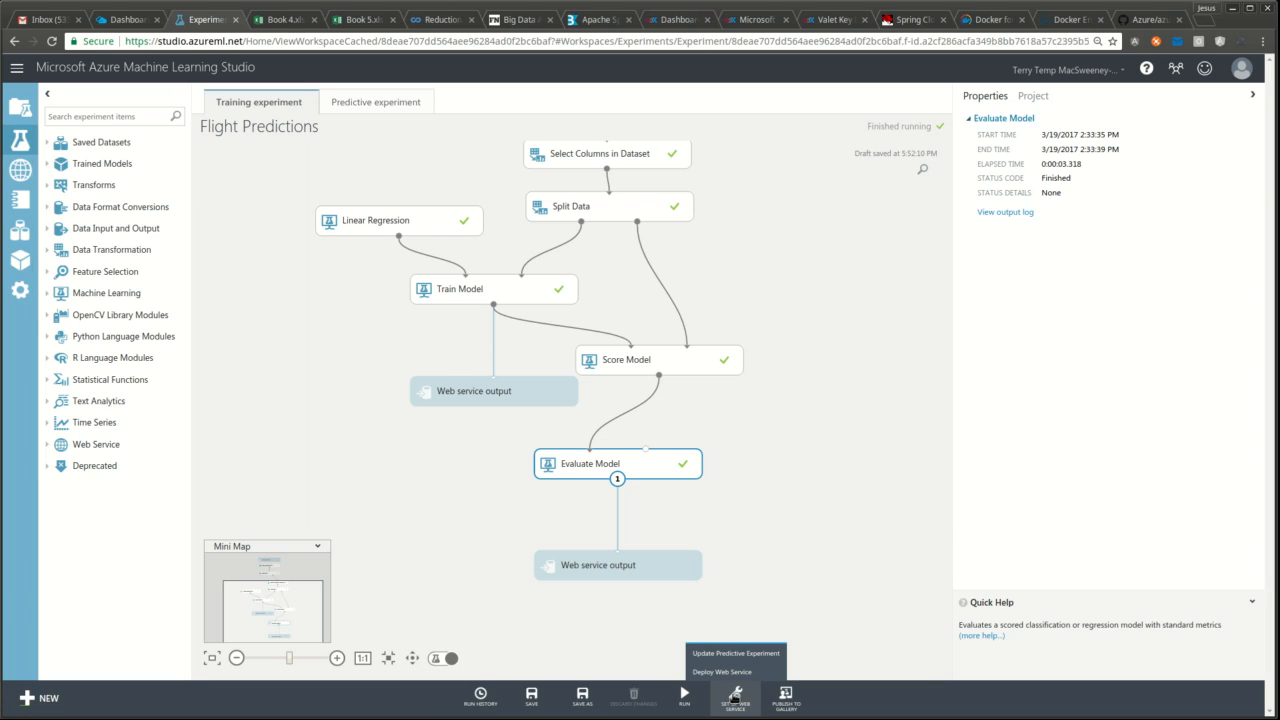
left_click(388, 103)
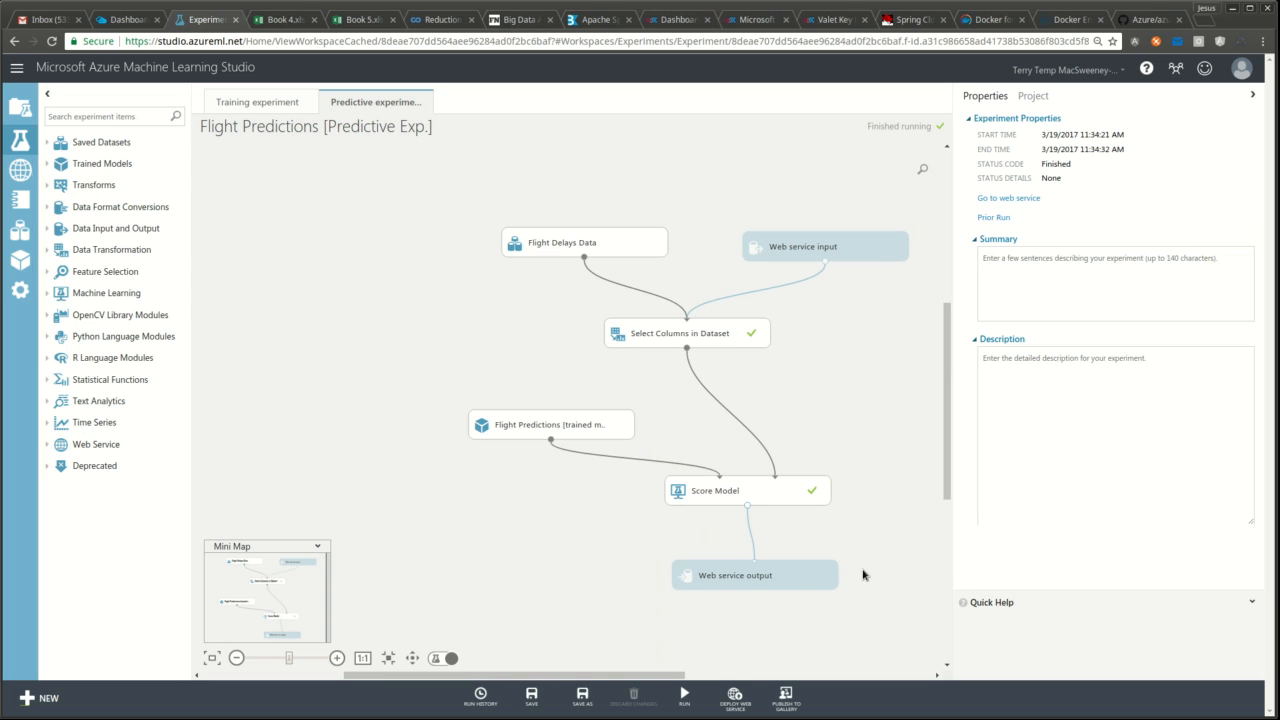
- Deploy the predictive experiment as a web service, overwriting the existing one, and select its API key
left_click_drag(644, 681, 688, 681)
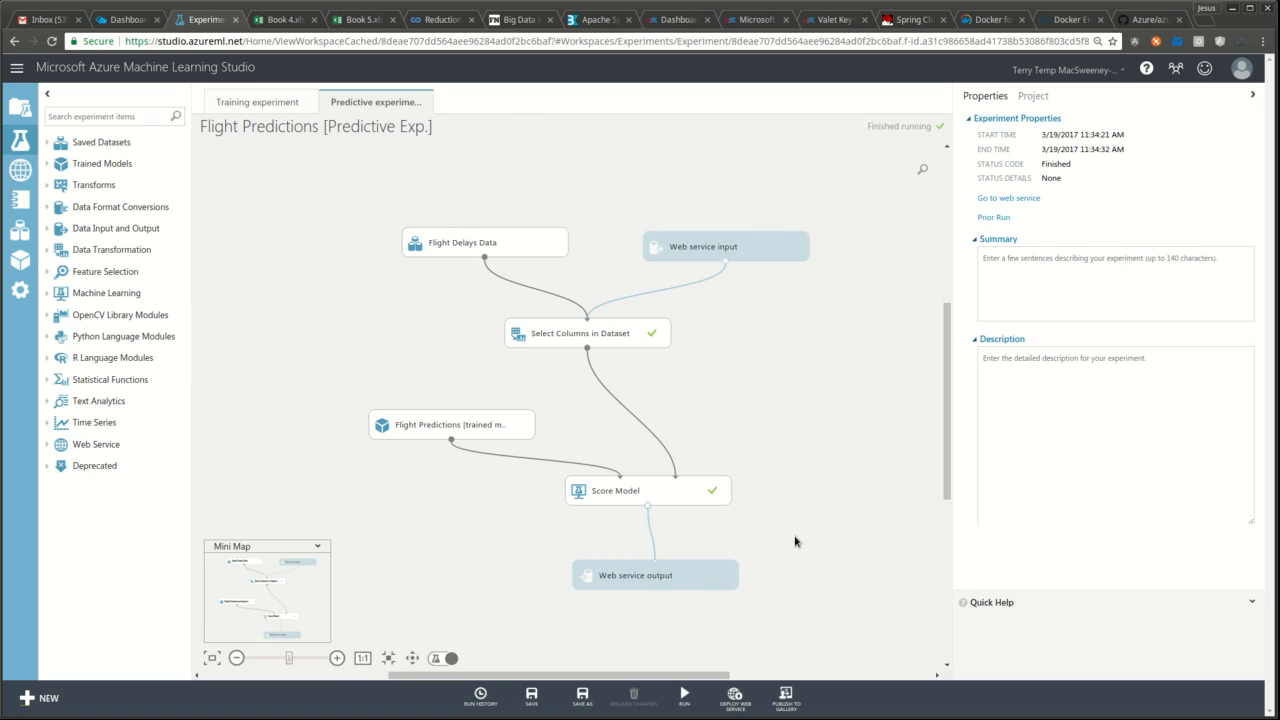
left_click(738, 702)
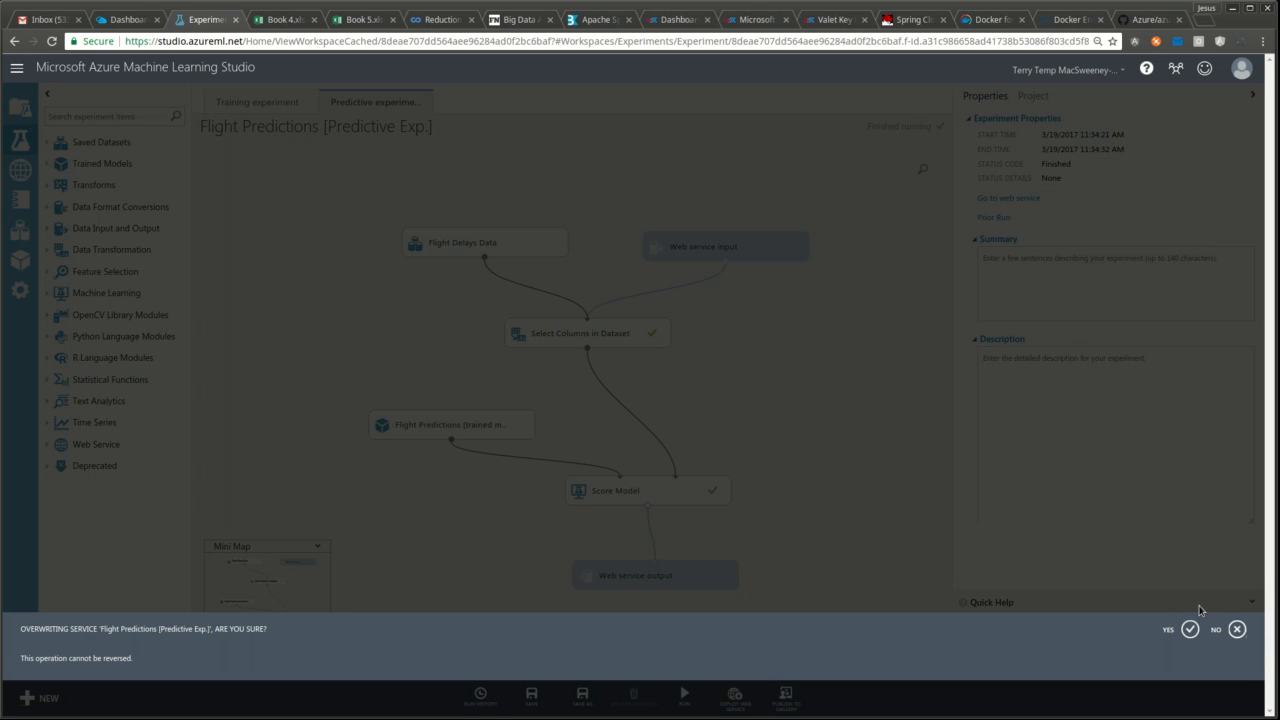
left_click(1190, 639)
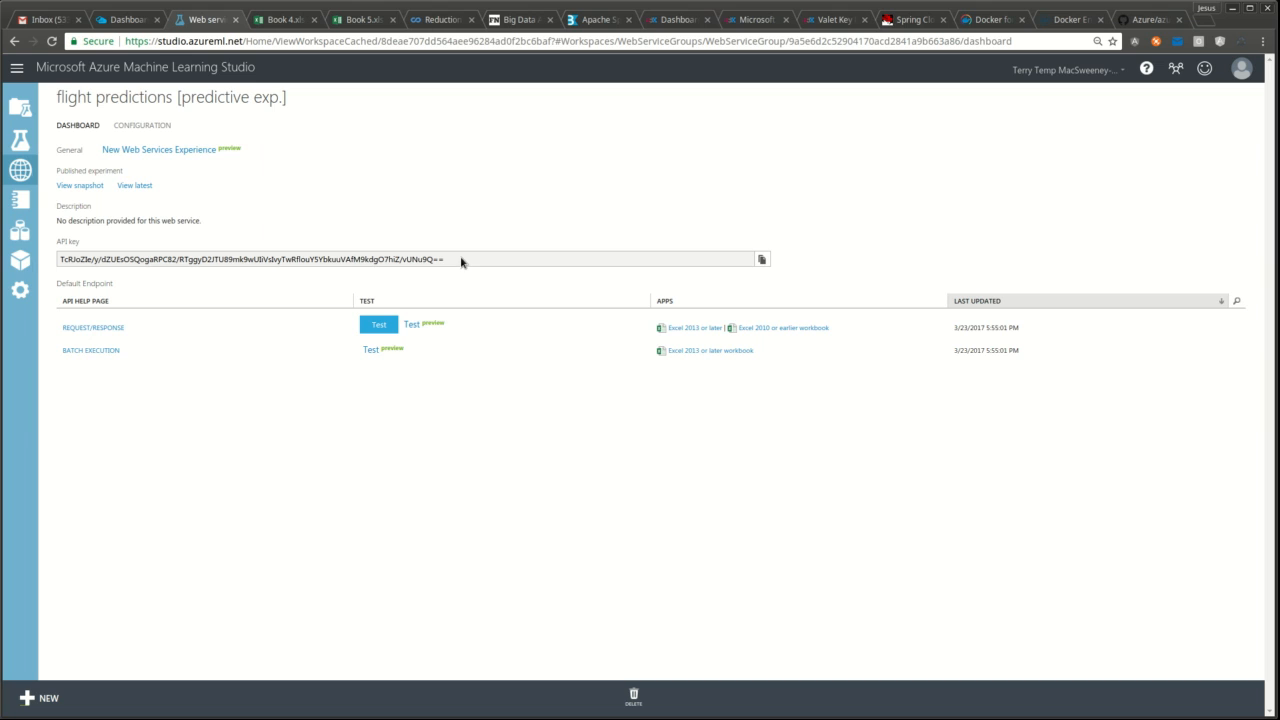
left_click_drag(461, 262, 58, 258)
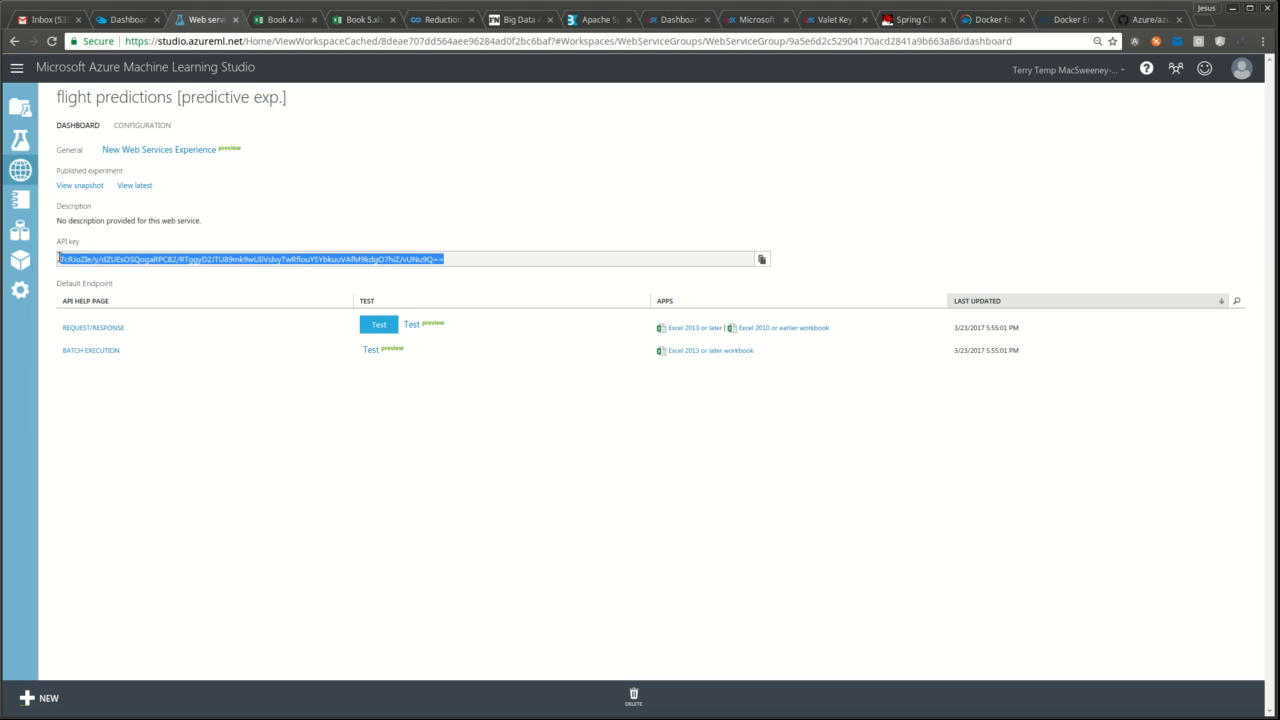
- Deselect the API key, move to the empty Book 5 workbook and bring up its Insert commands
left_click(418, 235)
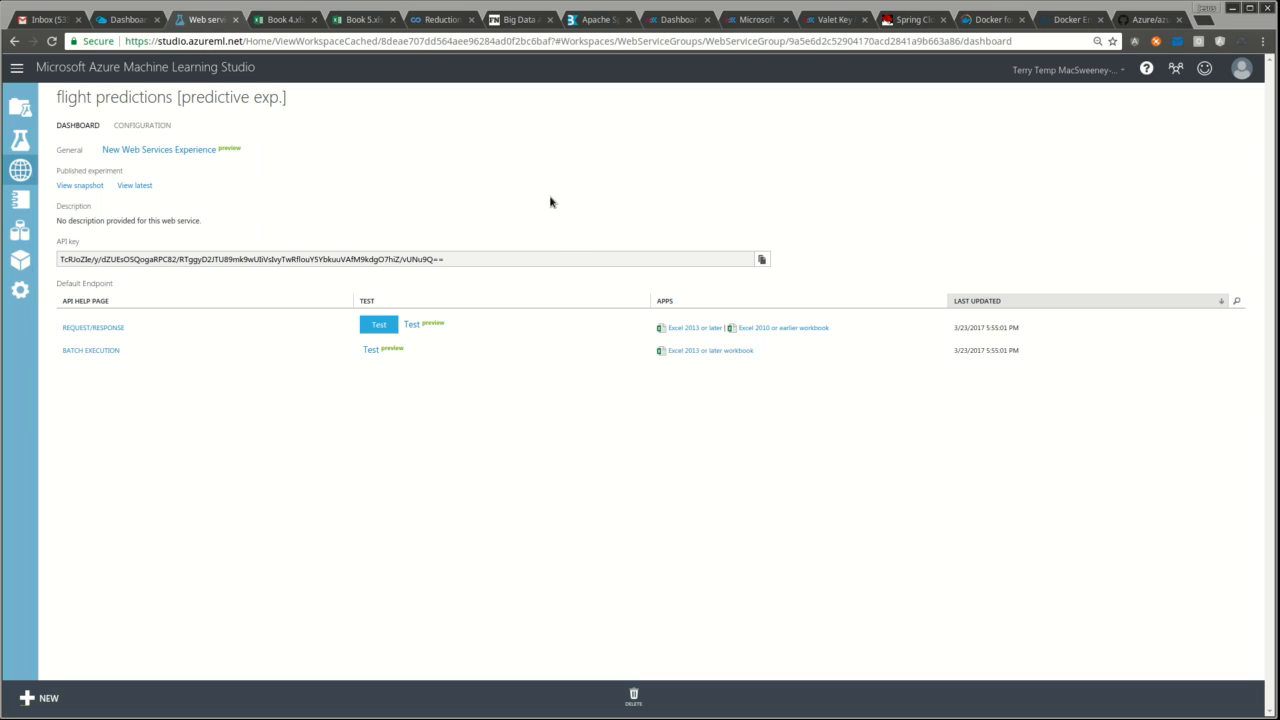
left_click(362, 20)
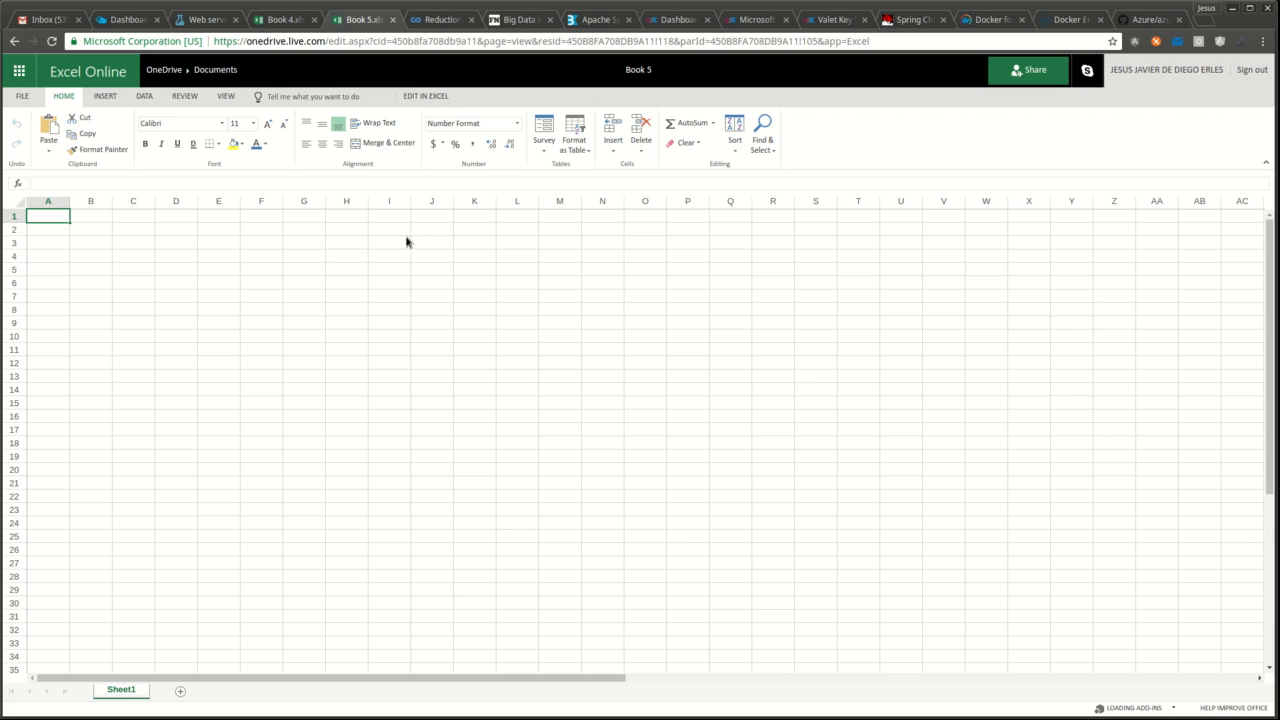
left_click(100, 96)
- Search the Office Add-ins store for 'machine' and add the Azure Machine Learning add-in
left_click(122, 144)
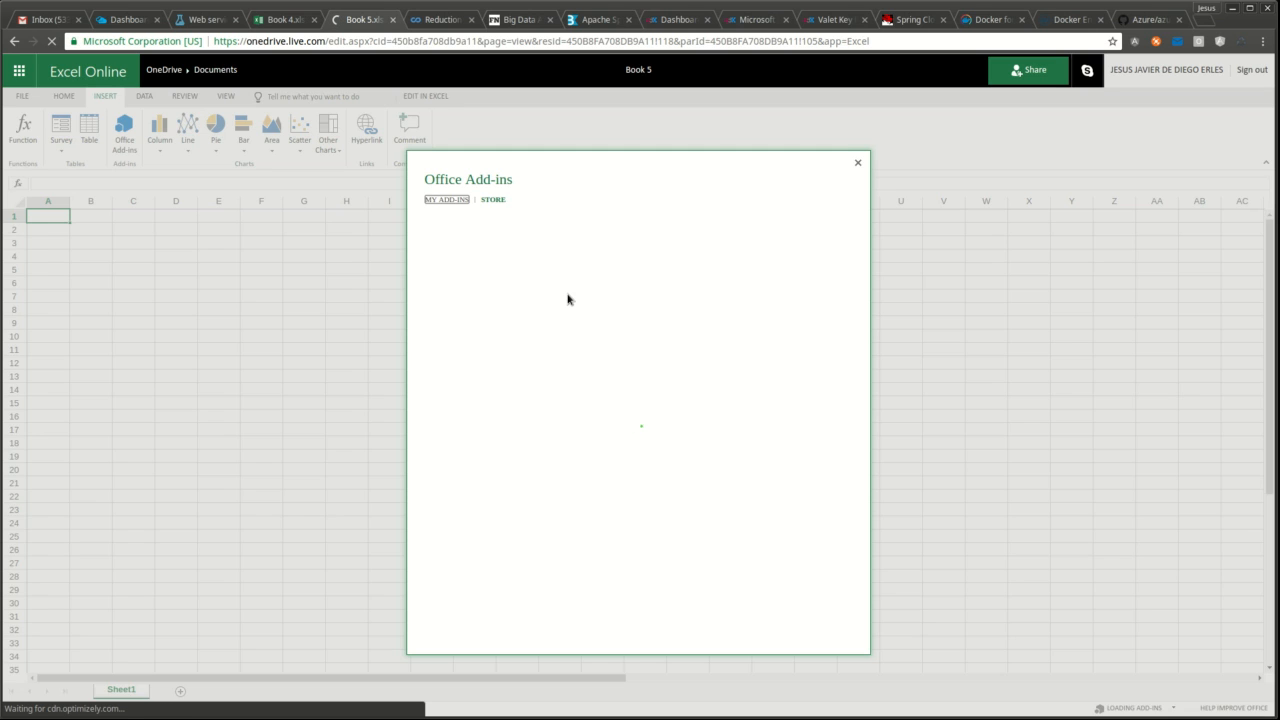
left_click(460, 253)
type("machine")
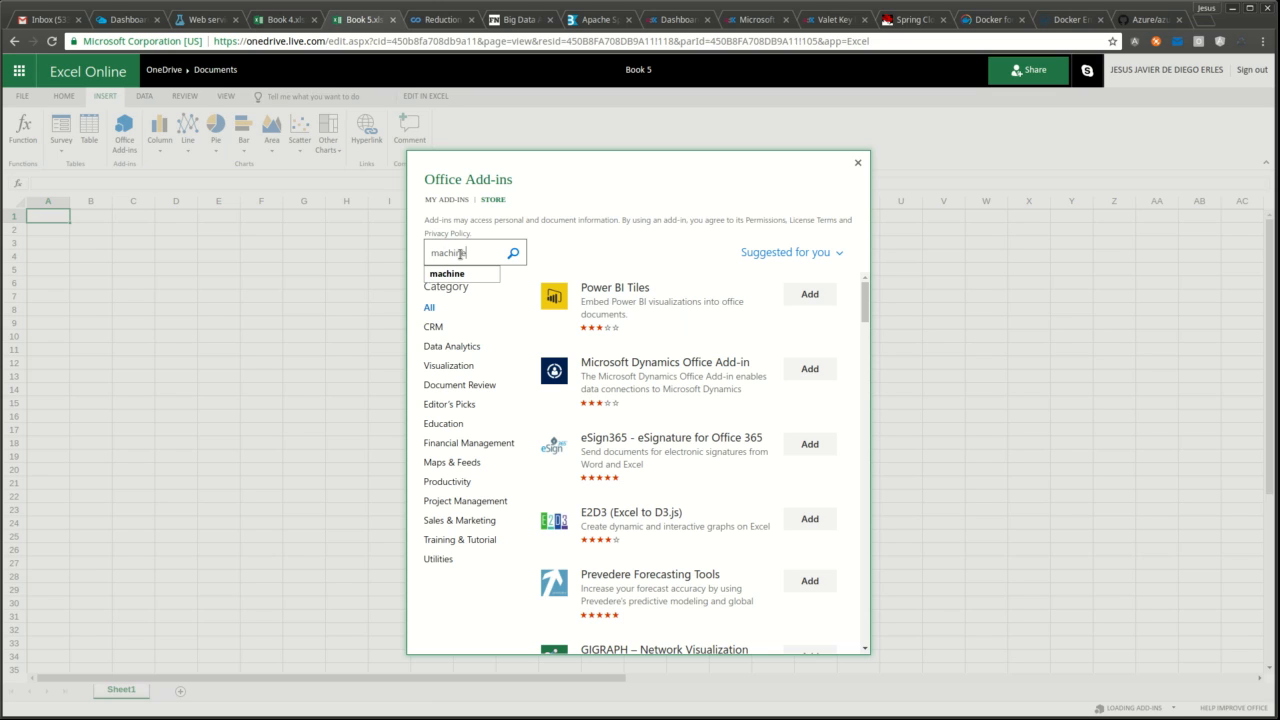
key("Down")
key("Return")
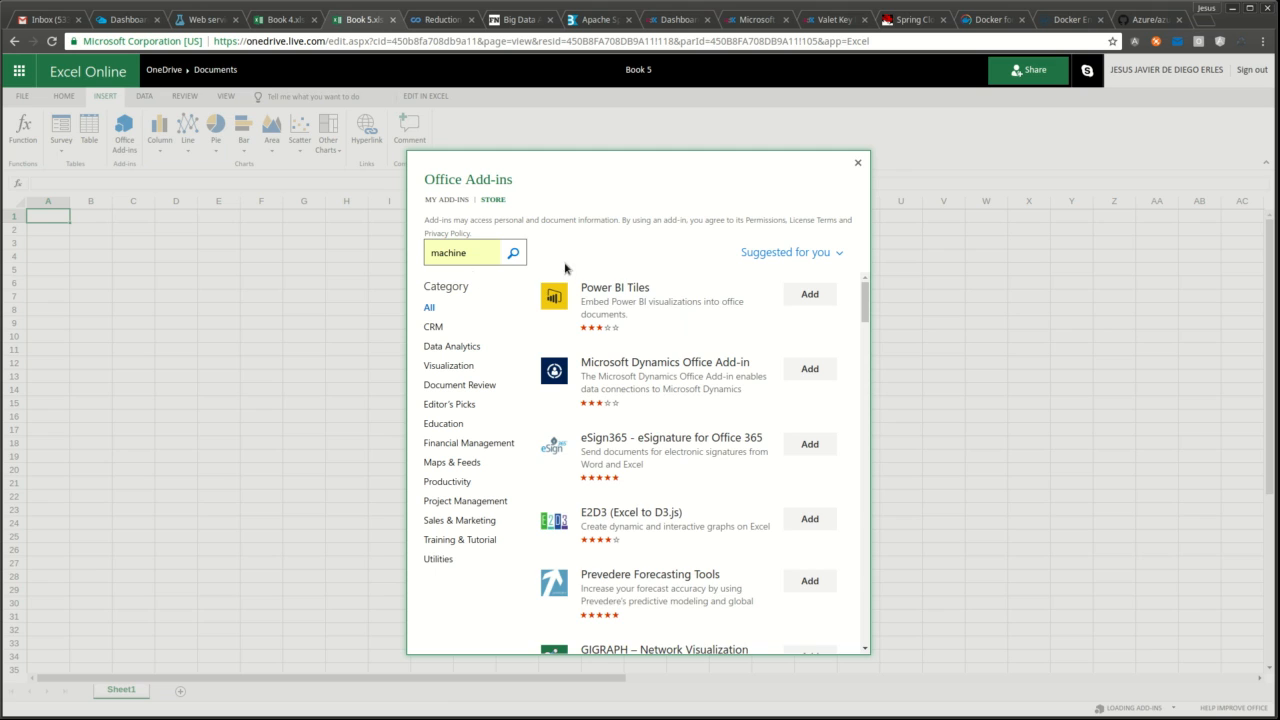
left_click(513, 253)
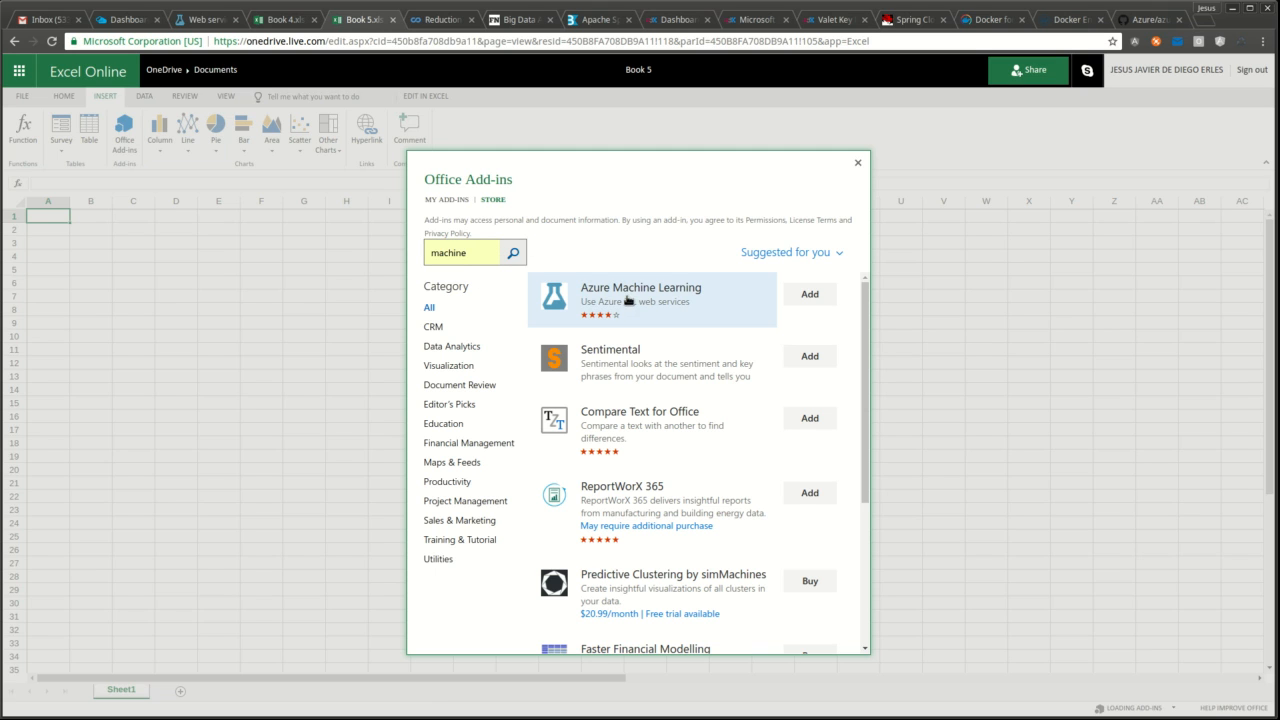
left_click(810, 294)
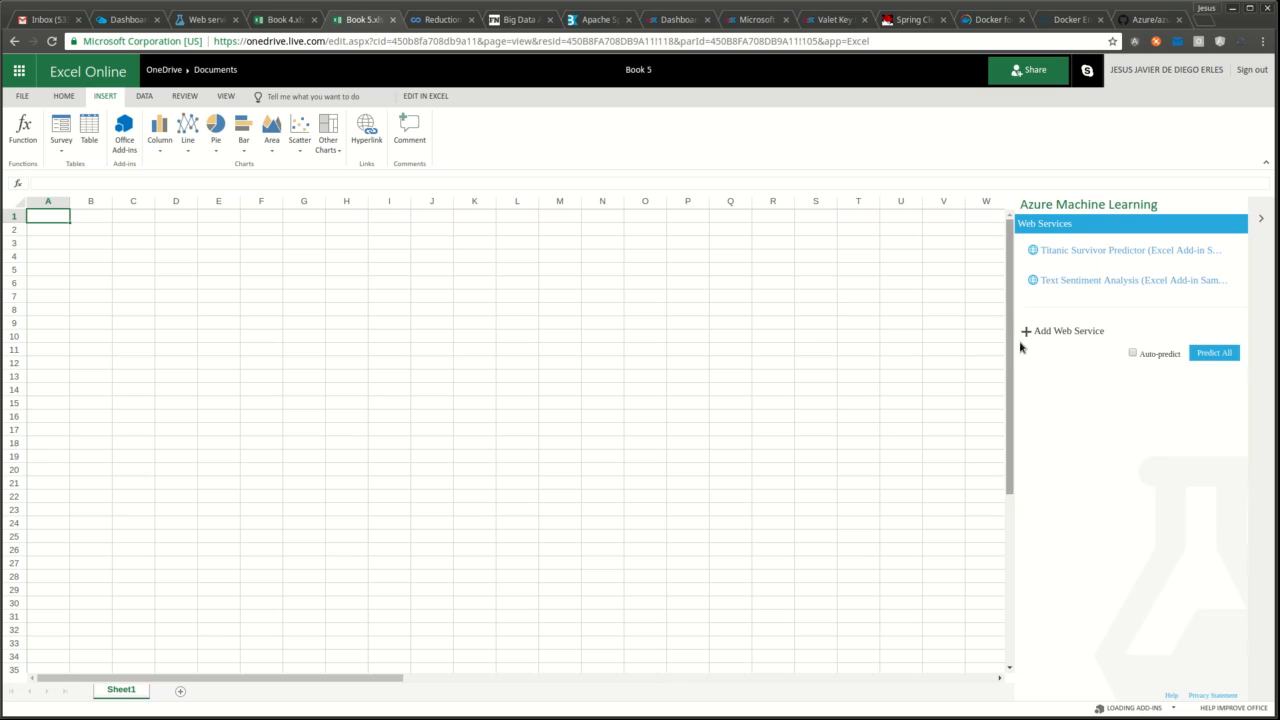
left_click(1025, 331)
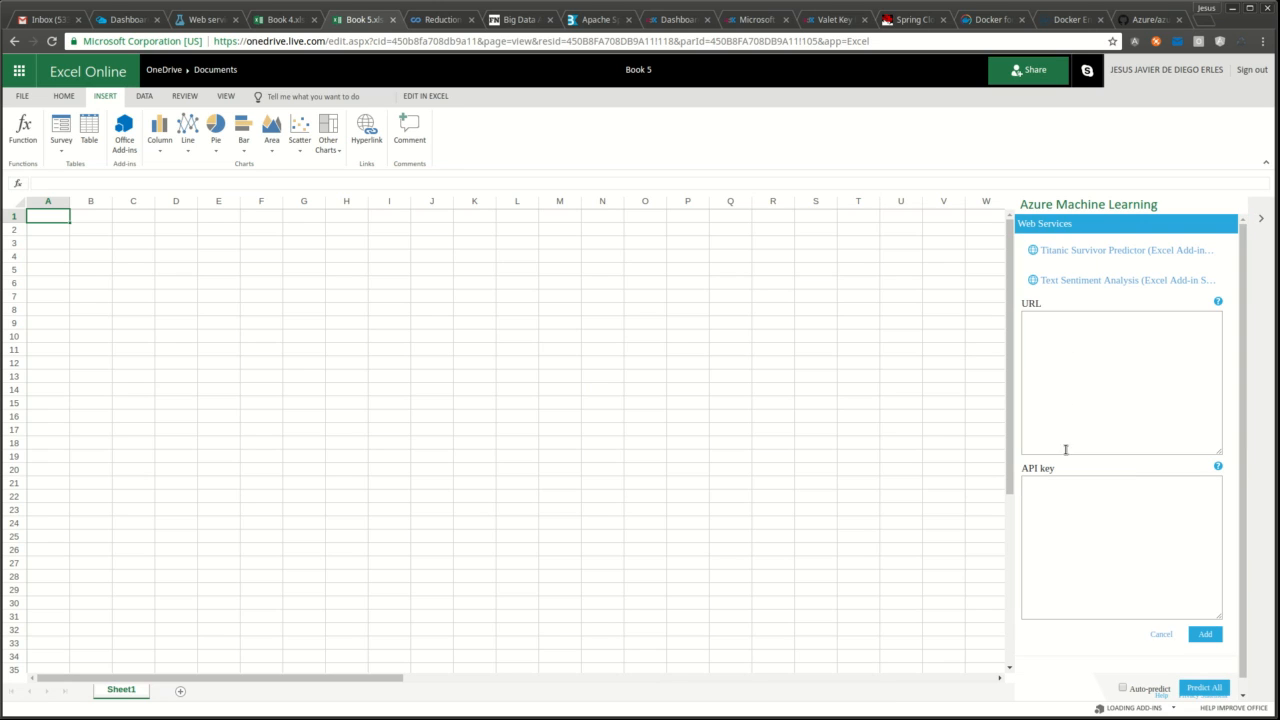
- Add the web service to the add-in with its scoring URL and the API key copied from the dashboard
left_click(1084, 409)
type("https://studio.azureml.net/apihelp/workspaces/8deae707dd564aee96284ad0f2bc6baf/webservices/9a5e6d2c52904170acd2841a9b663a86/endpoints/c4edd8a01116470a8f4afeb2a2b2a7f4/score")
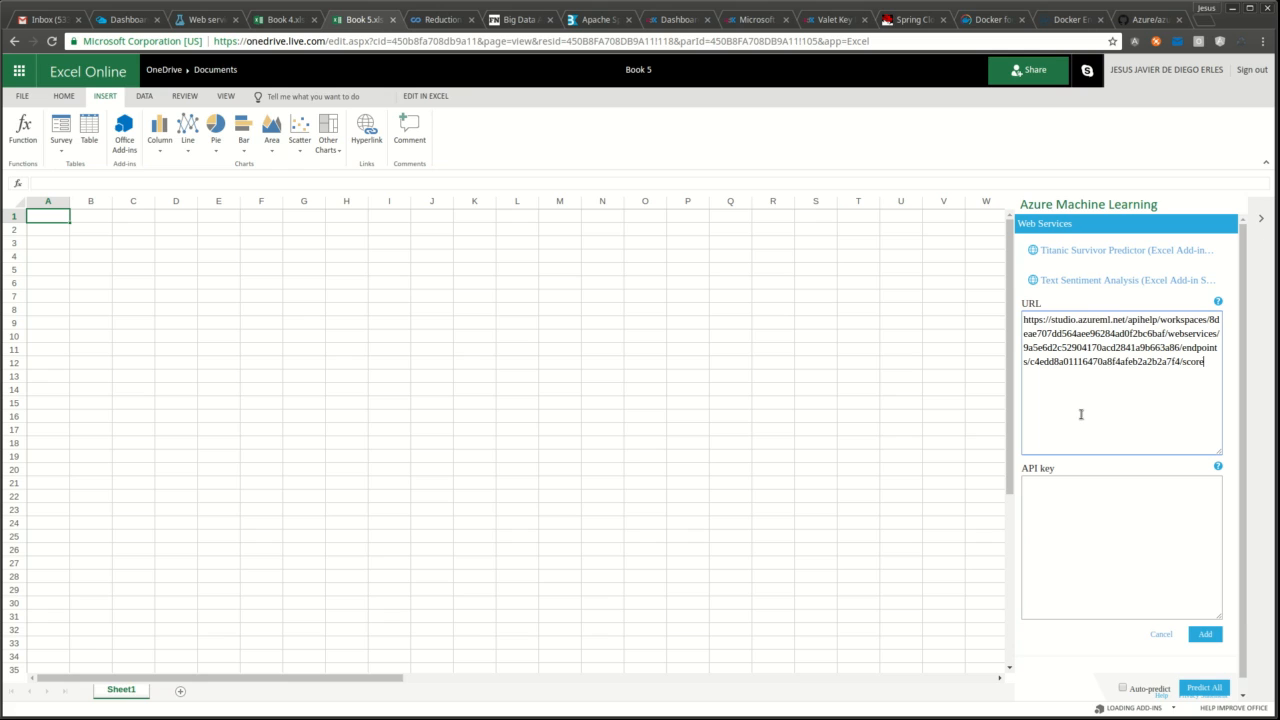
left_click(196, 25)
left_click_drag(445, 258, 54, 253)
key("ctrl+c")
left_click(342, 19)
left_click(1127, 510)
key("ctrl+v")
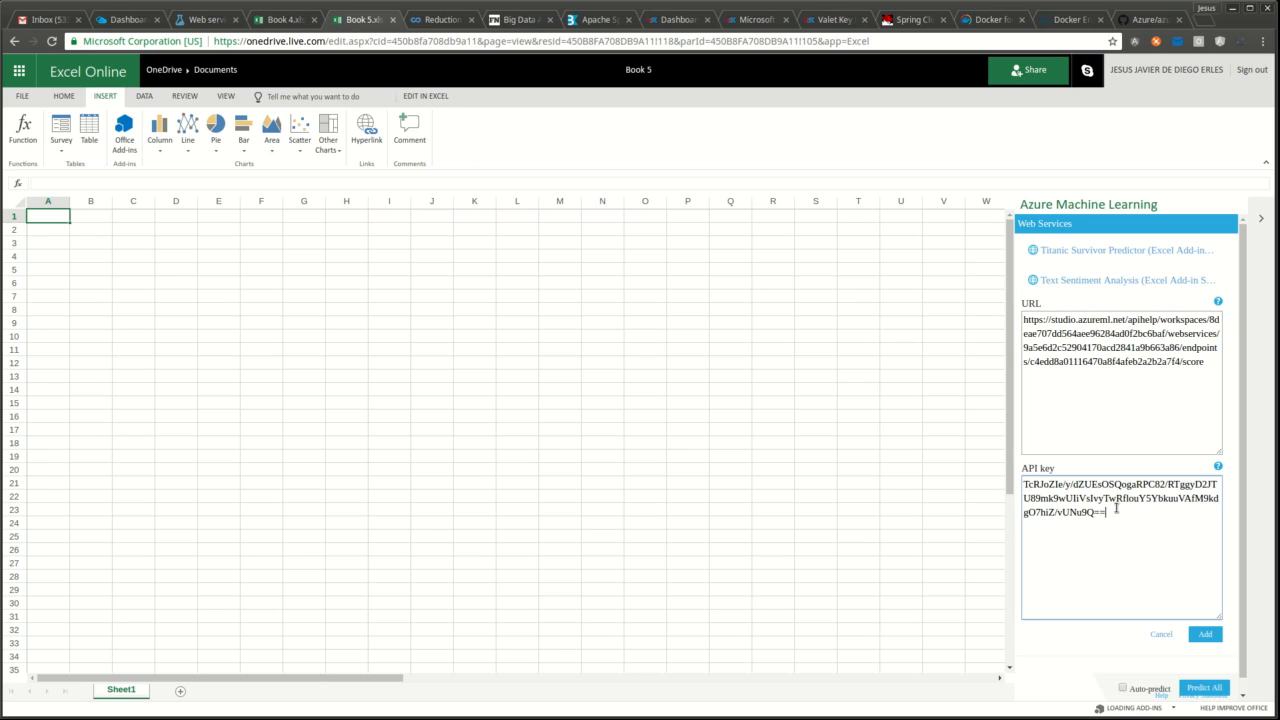
left_click(1204, 635)
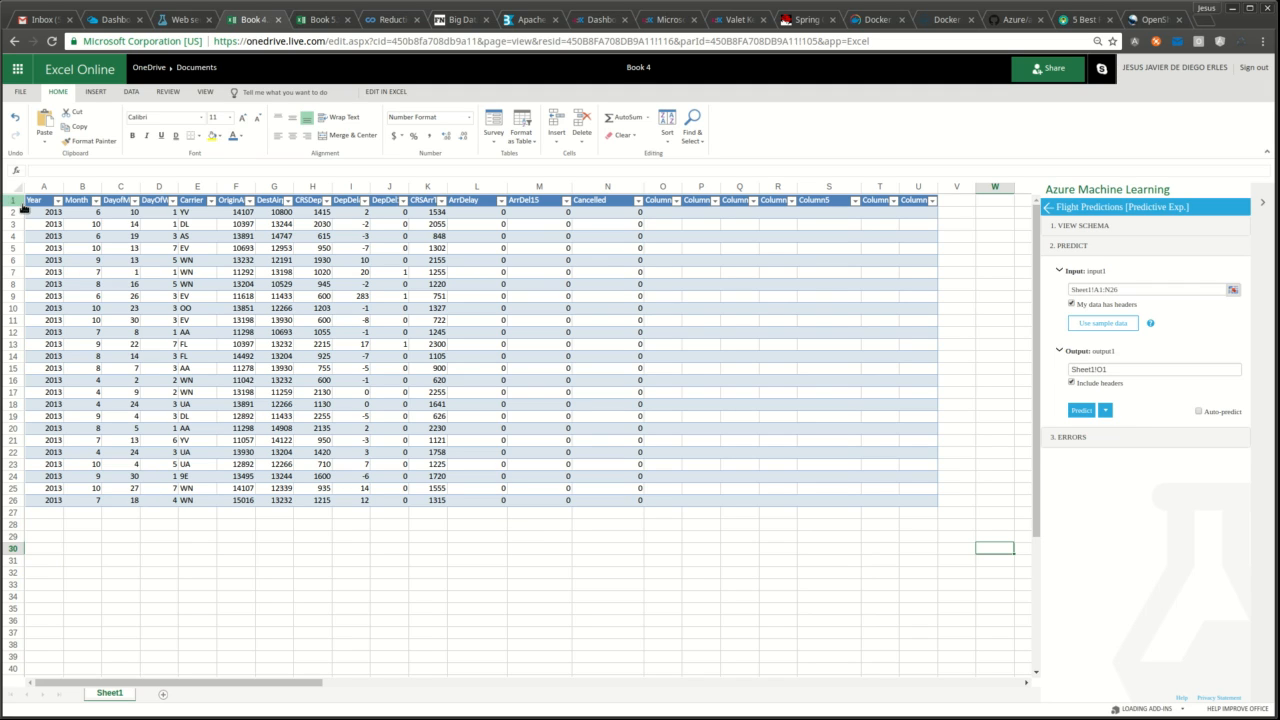
left_click_drag(34, 214, 432, 500)
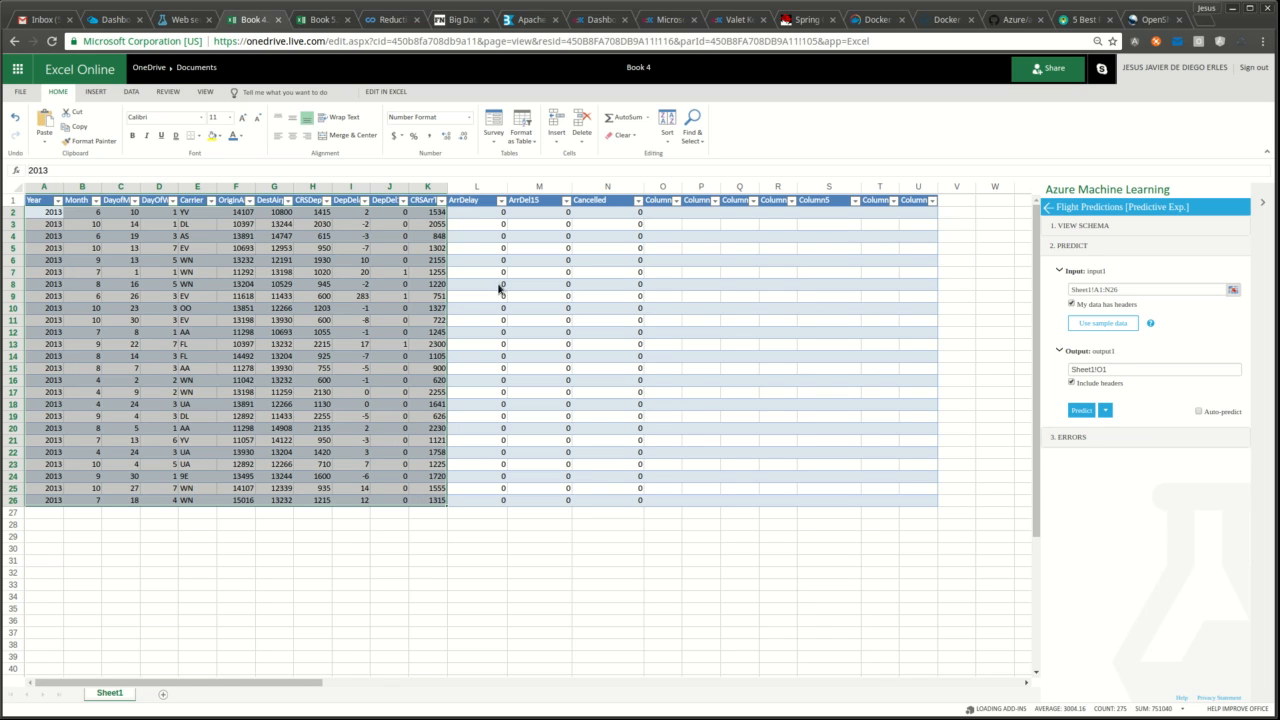
left_click_drag(465, 213, 591, 507)
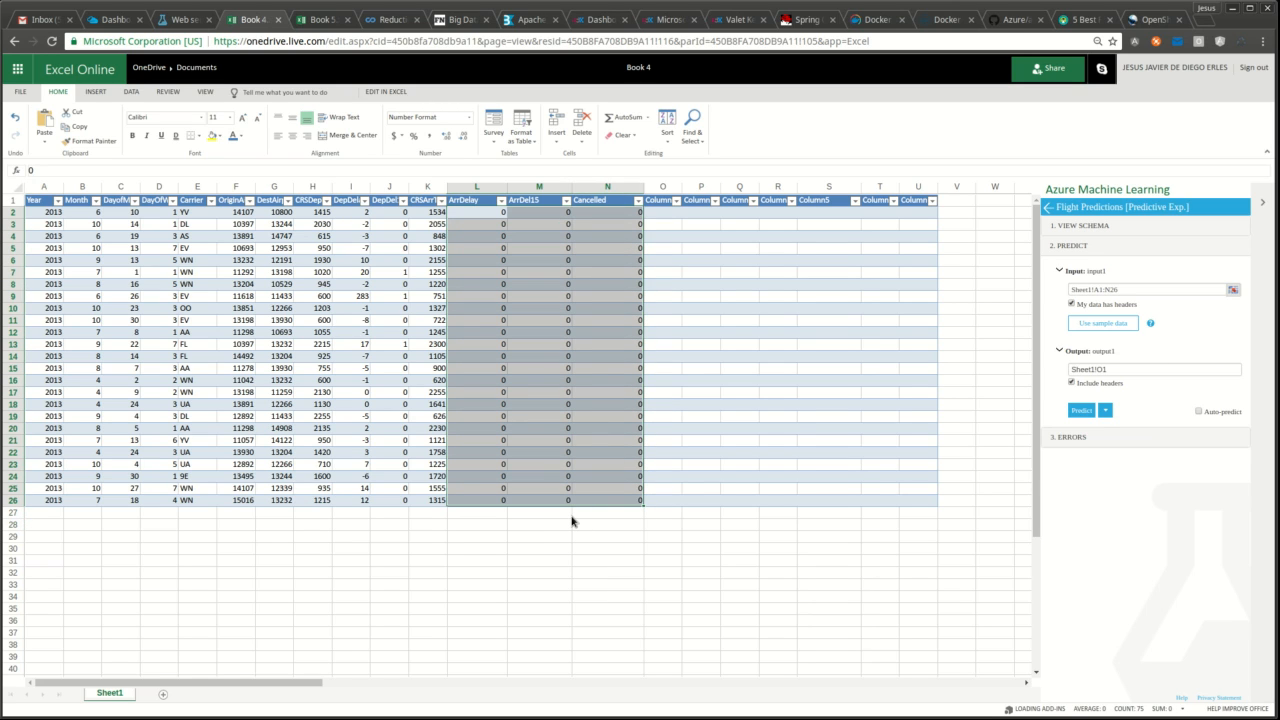
left_click(476, 214)
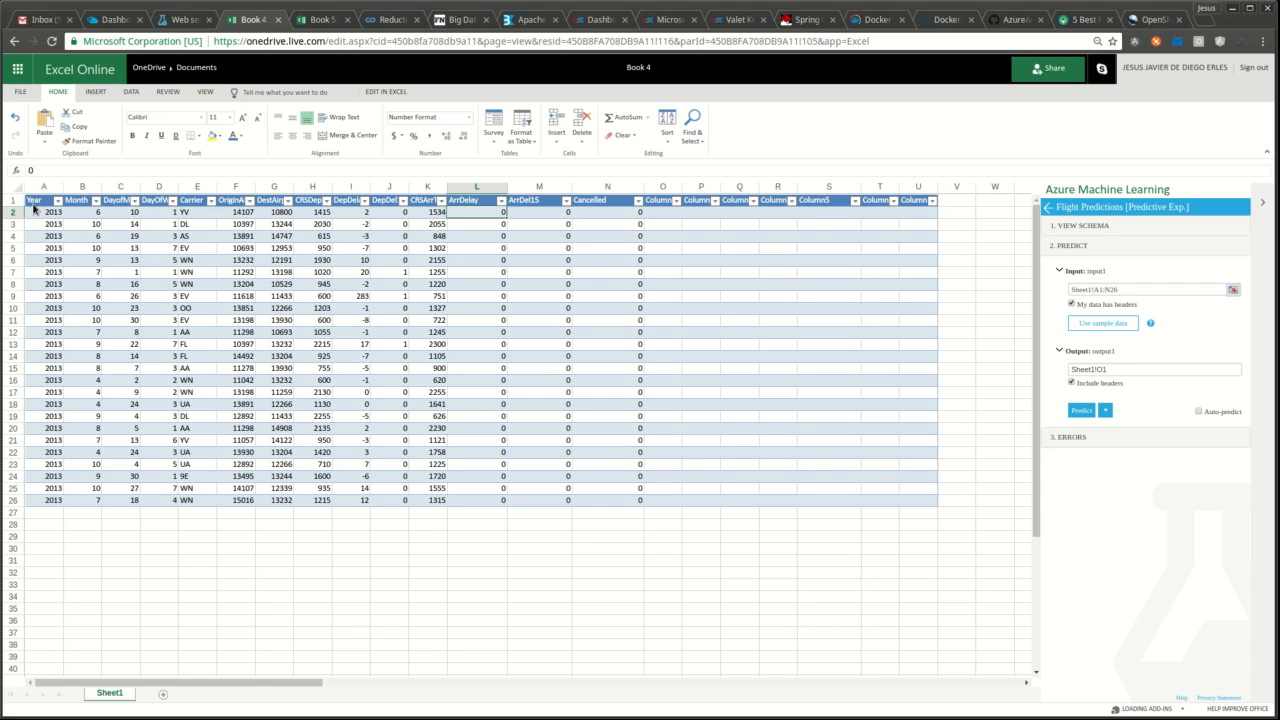
left_click_drag(35, 205, 626, 509)
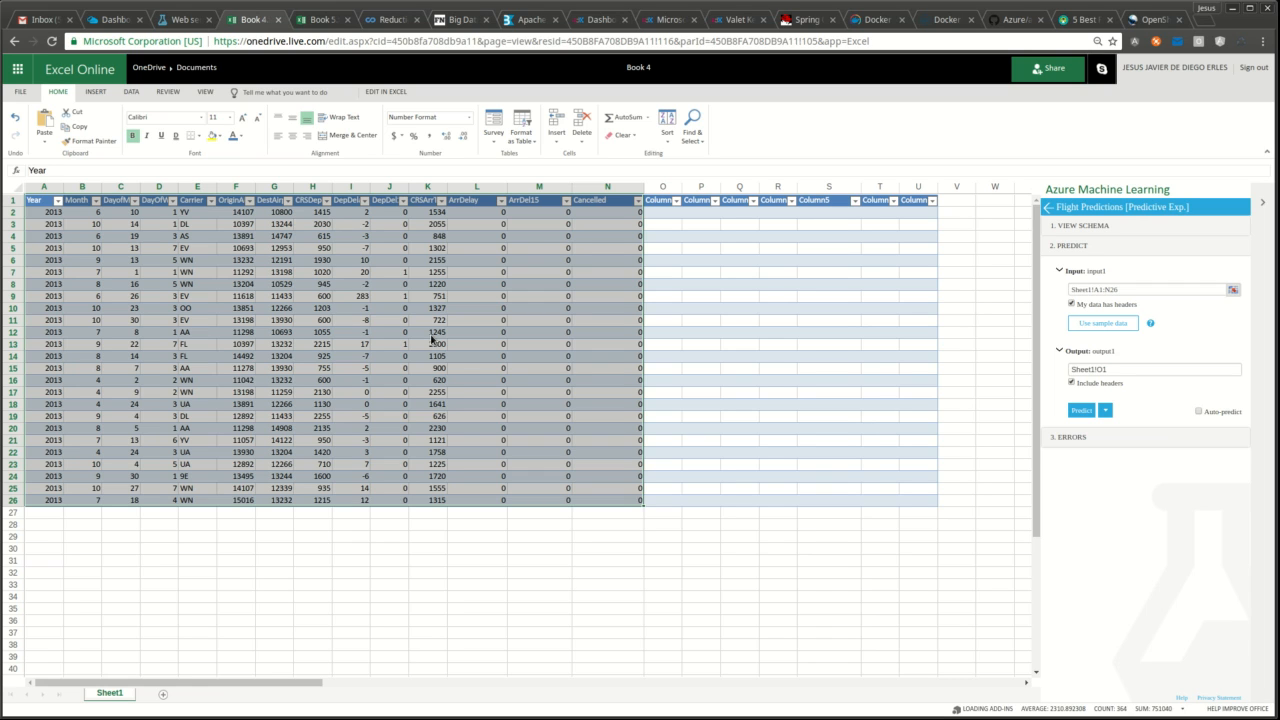
left_click(833, 561)
left_click(660, 213)
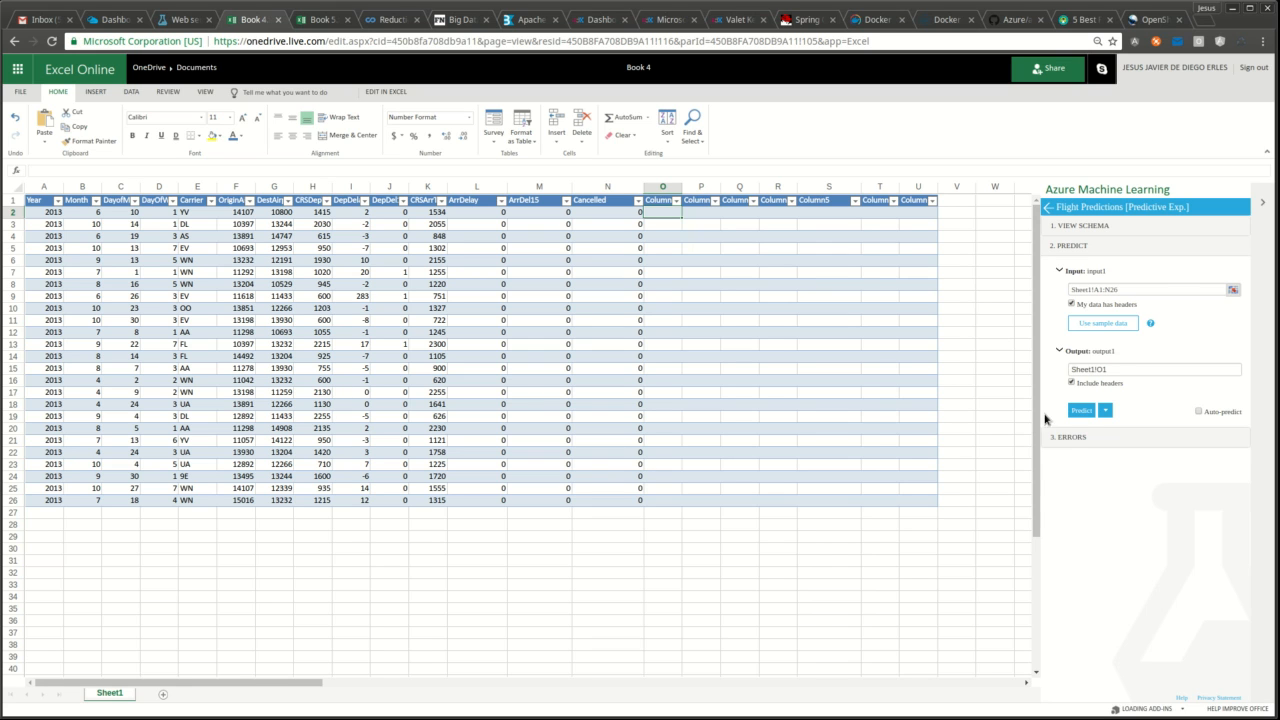
left_click(1077, 411)
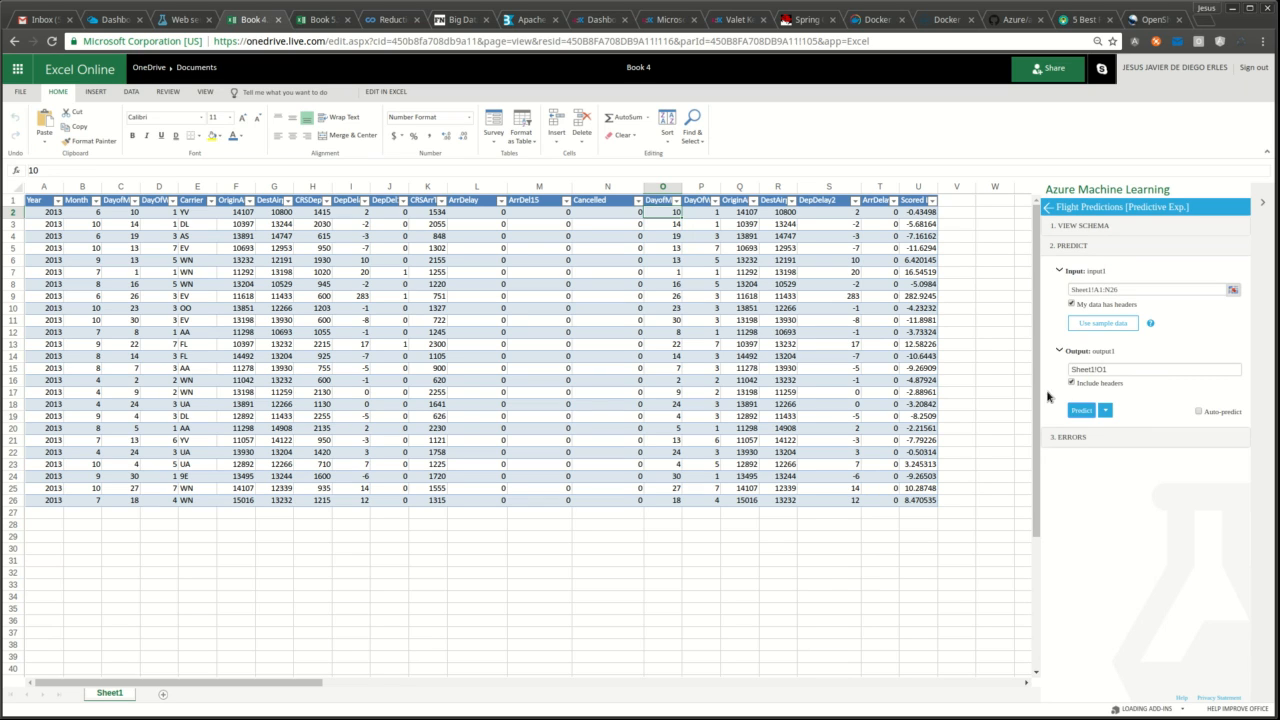
- Copy the predicted Scored Labels from column U into the ArrDelay cells L2:L26
left_click_drag(938, 190, 937, 505)
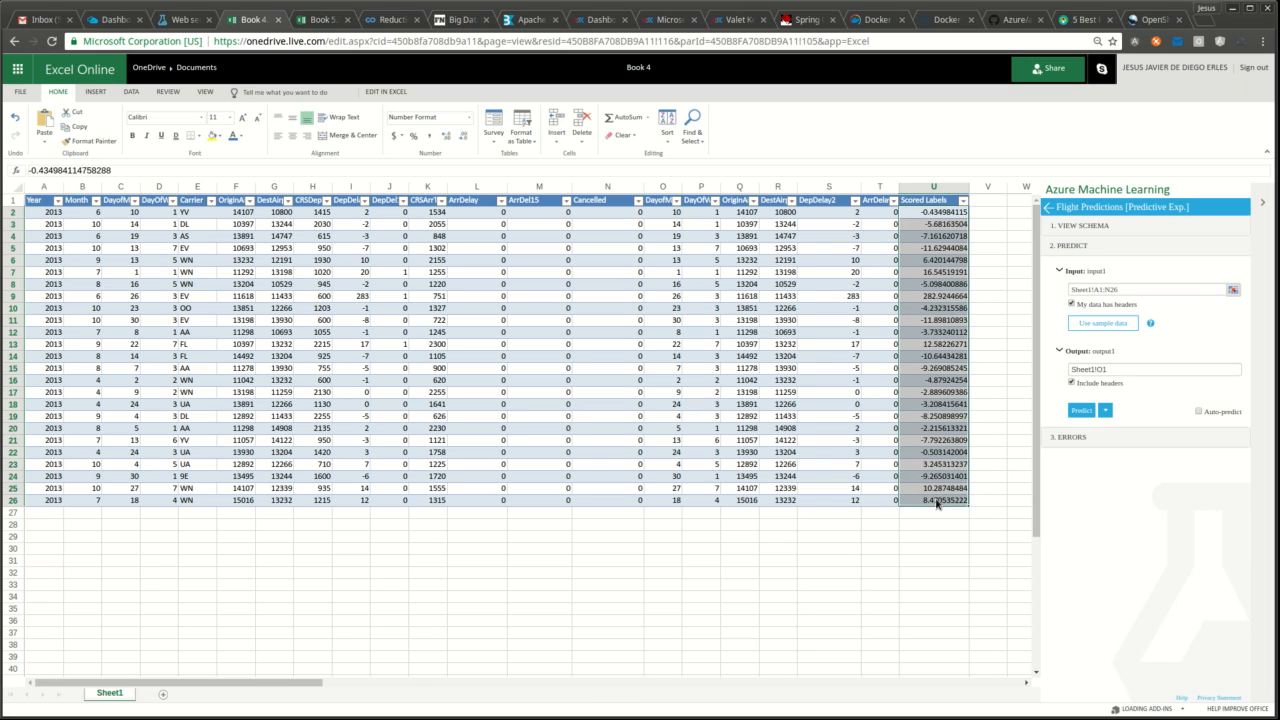
key("ctrl+c")
left_click_drag(474, 213, 481, 504)
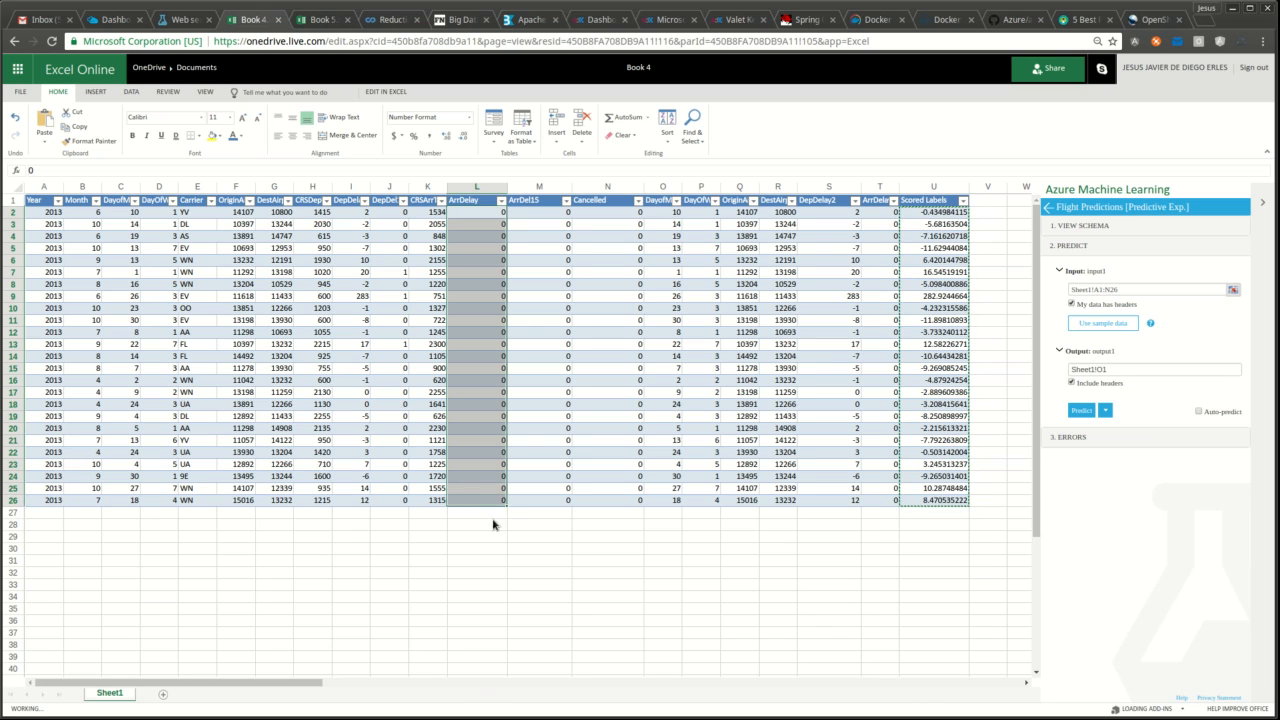
key("ctrl+v")
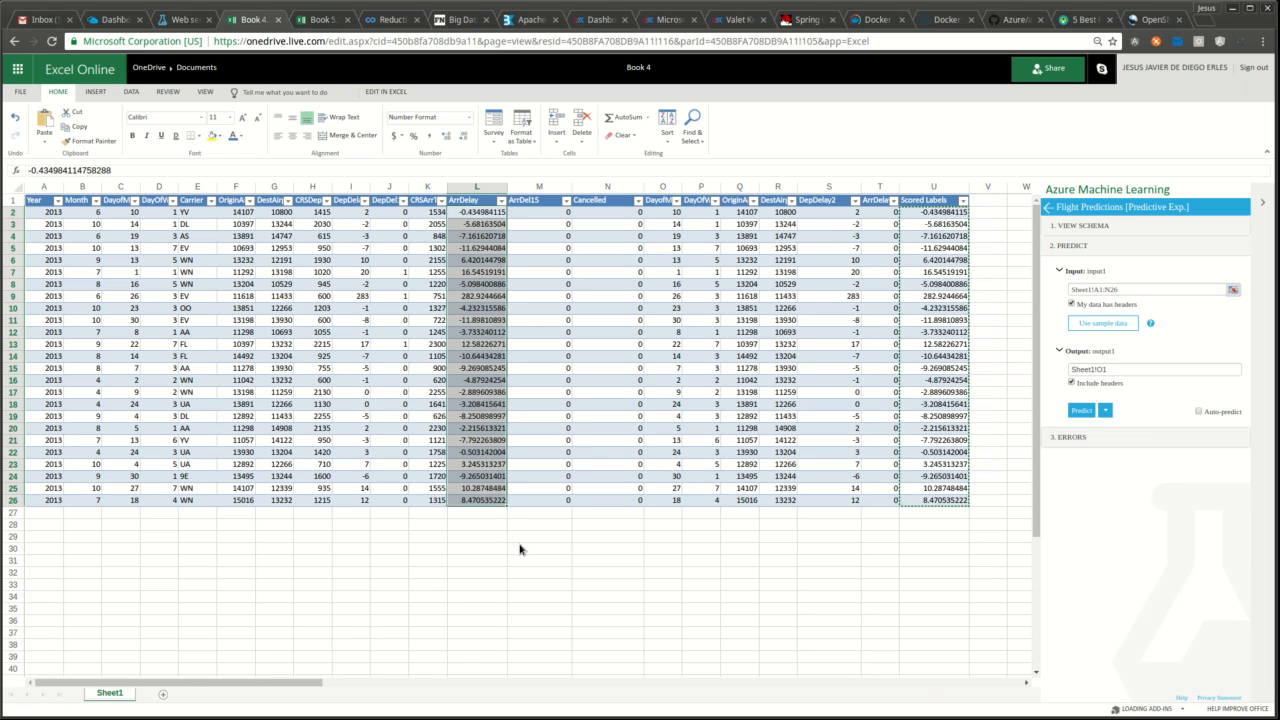
left_click(541, 550)
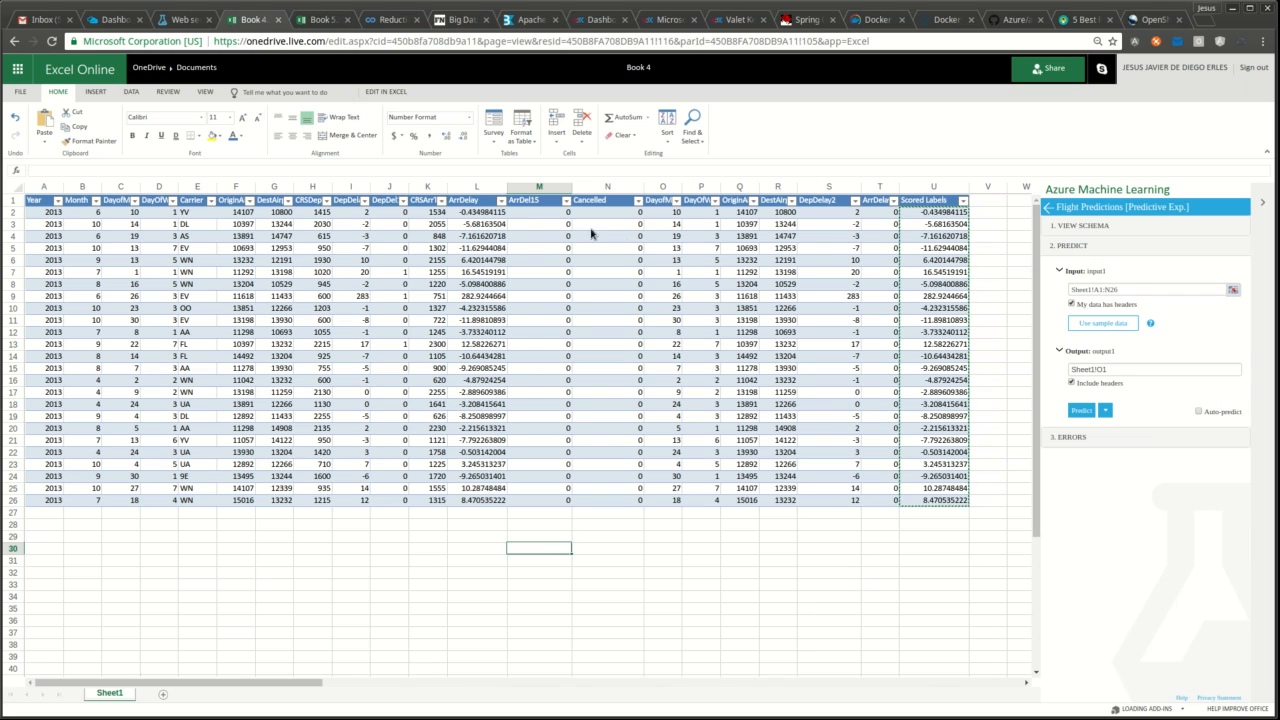